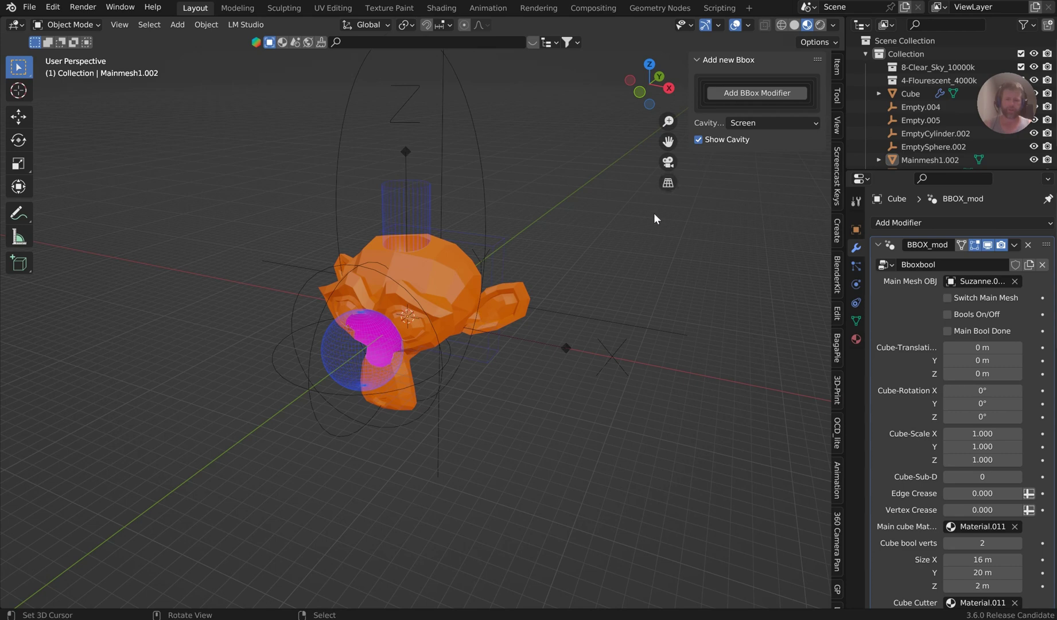
Select and delete every object in the old boolean scene.
left_click(481, 184)
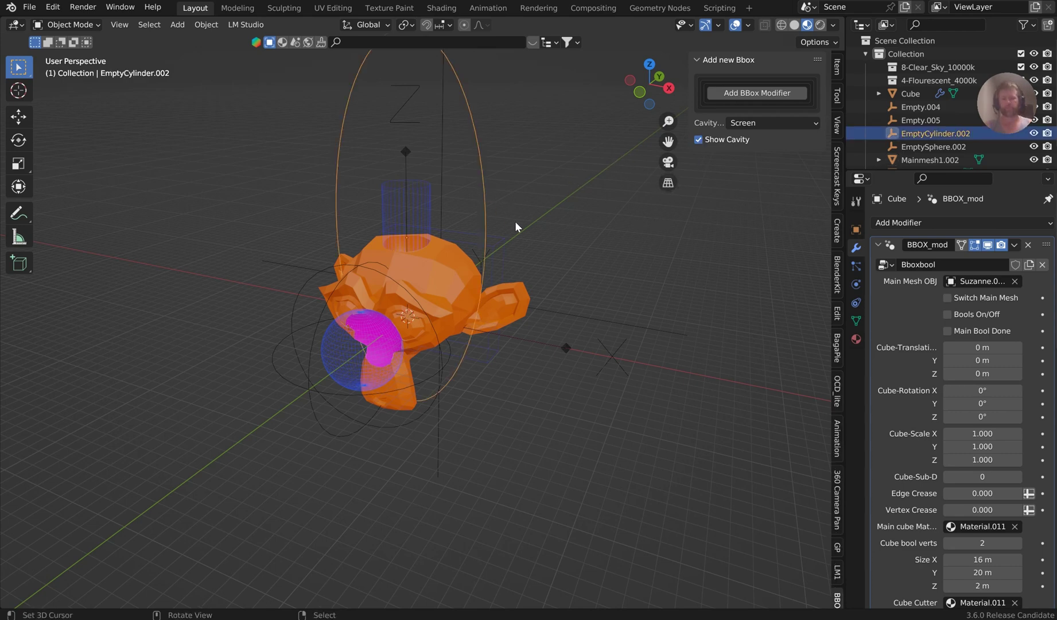
scroll(515, 219, "up", 2)
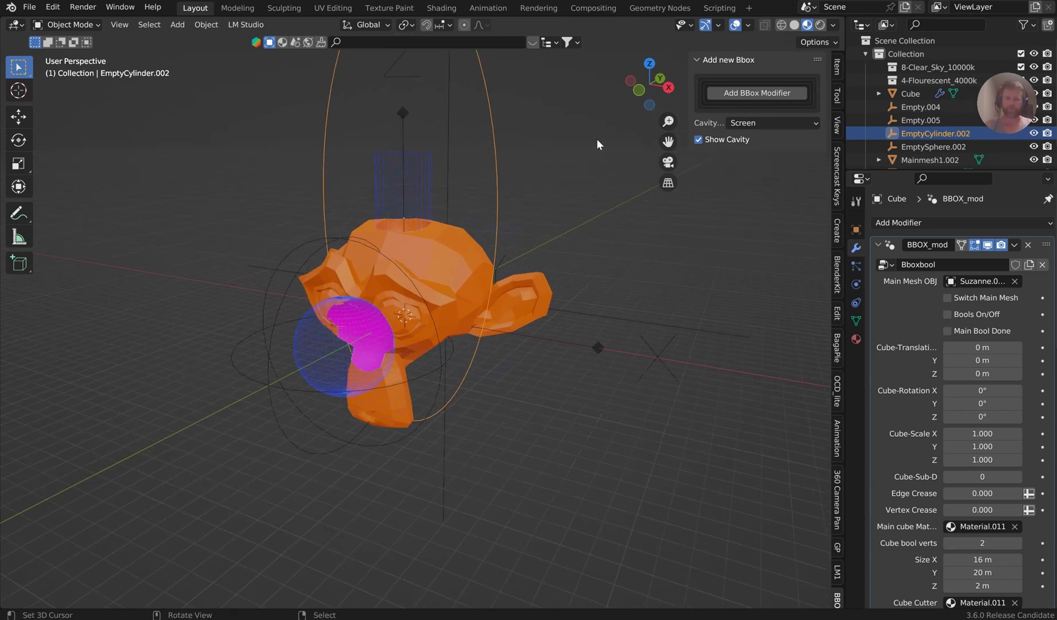
scroll(563, 172, "down", 2)
key("a")
key("Delete")
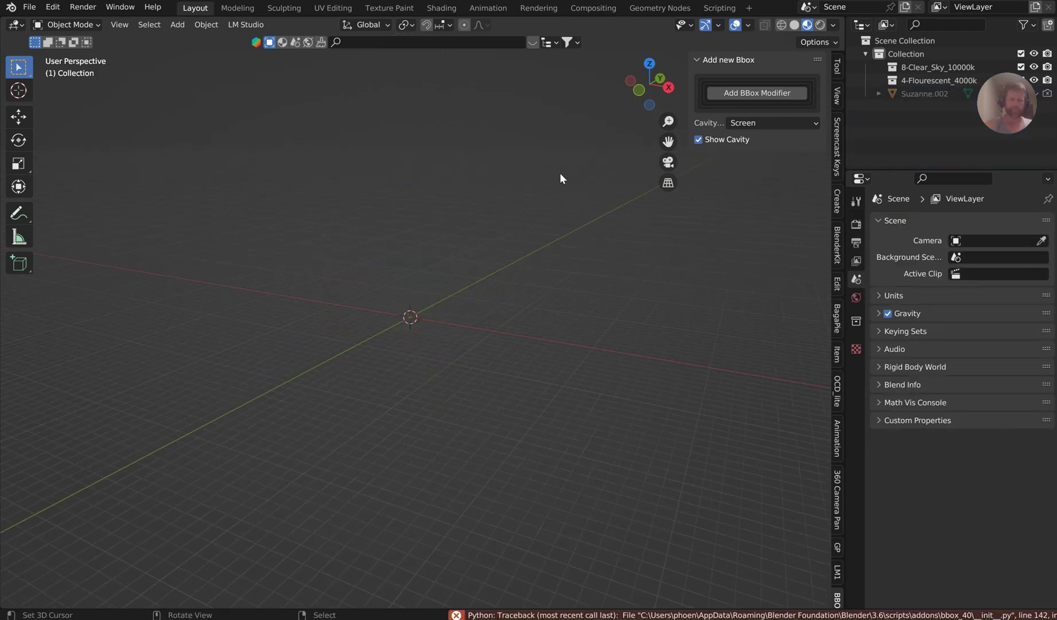
Add a fresh BBox modifier setup and switch the viewport to Solid shading.
left_click(748, 98)
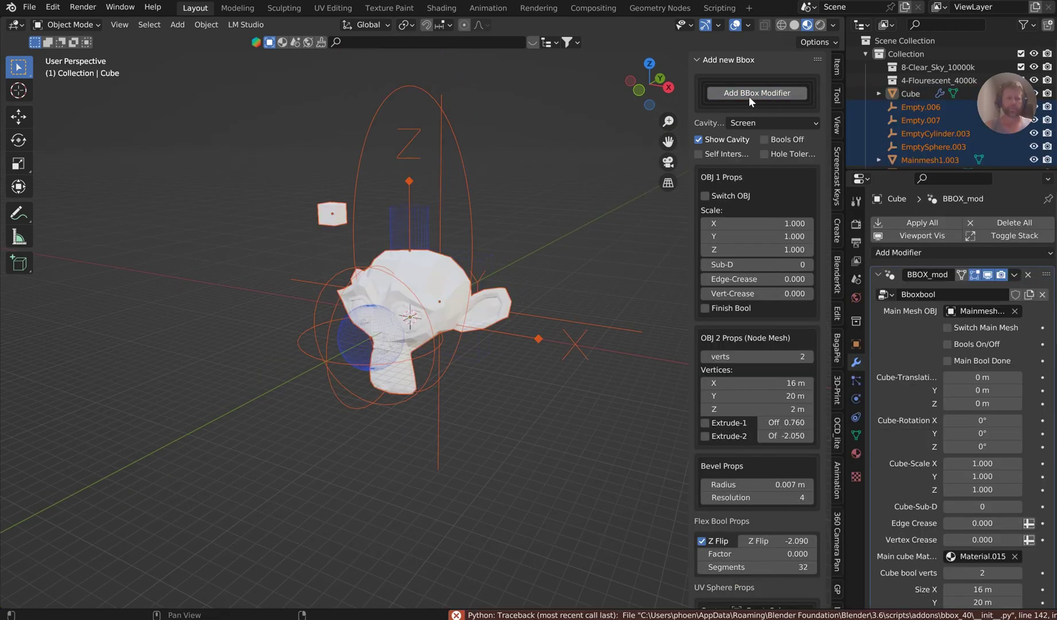
left_click(794, 25)
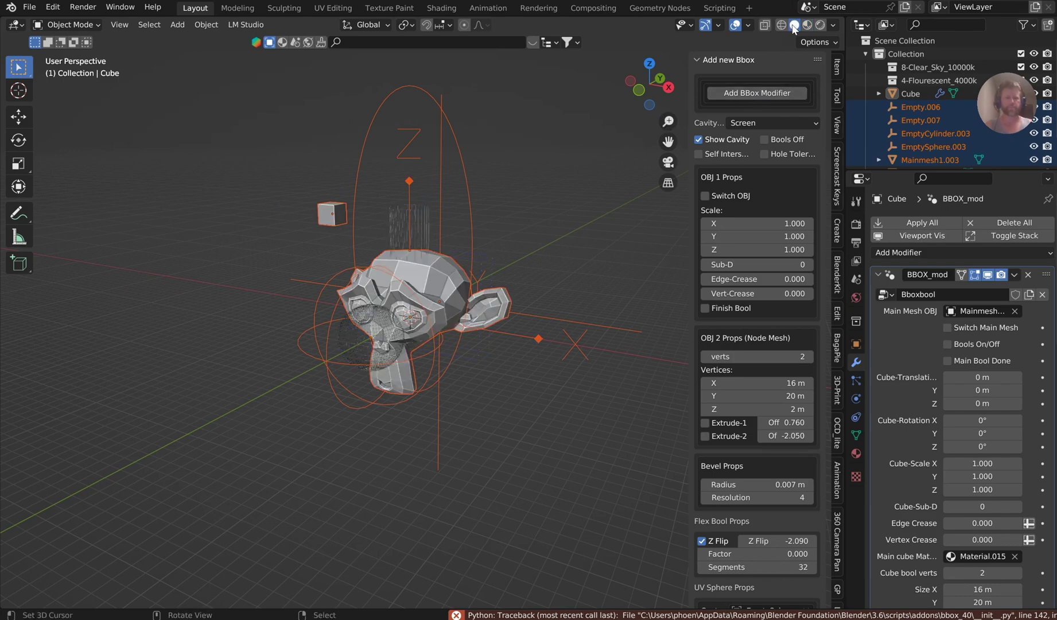
scroll(528, 219, "up", 2)
Orbit around the monkey and pin Properties to the Cube's BBox modifier, enlarging its panel.
middle_click_drag(529, 218, 535, 245)
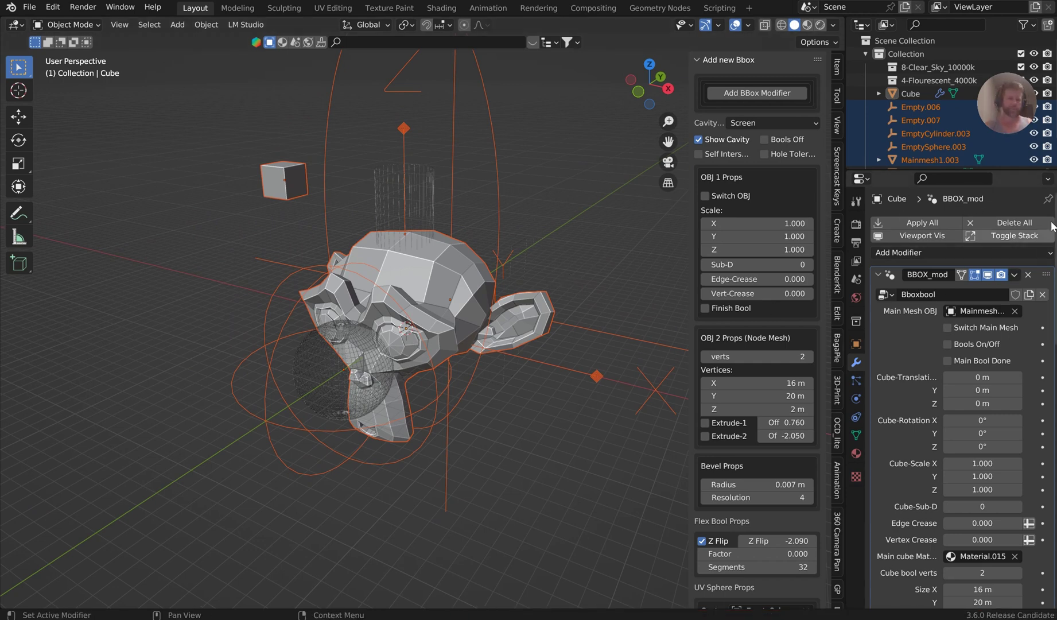
left_click(1048, 199)
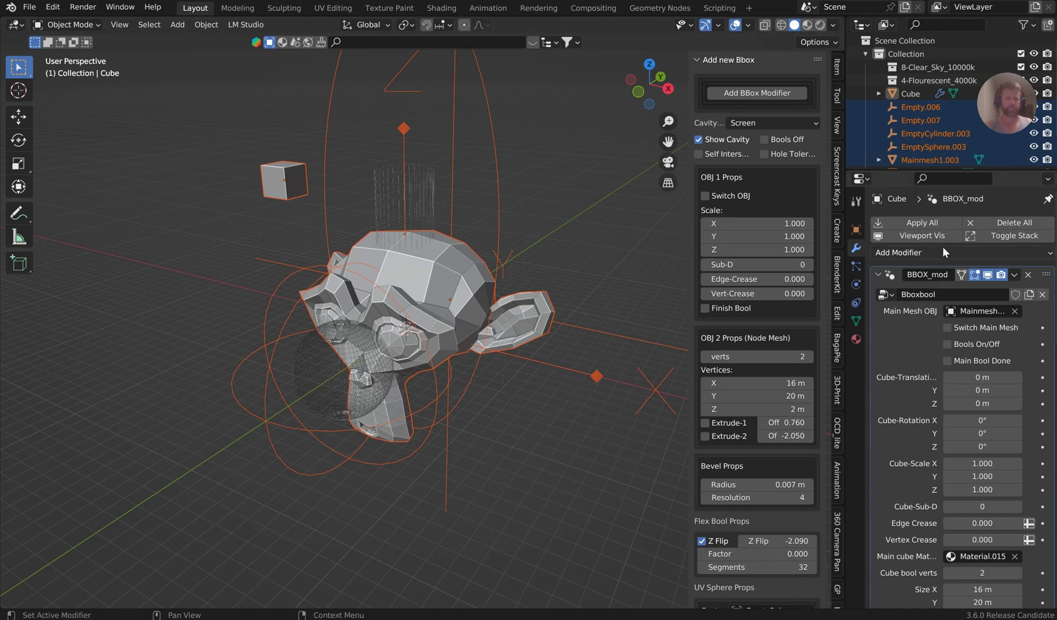
left_click_drag(915, 170, 915, 146)
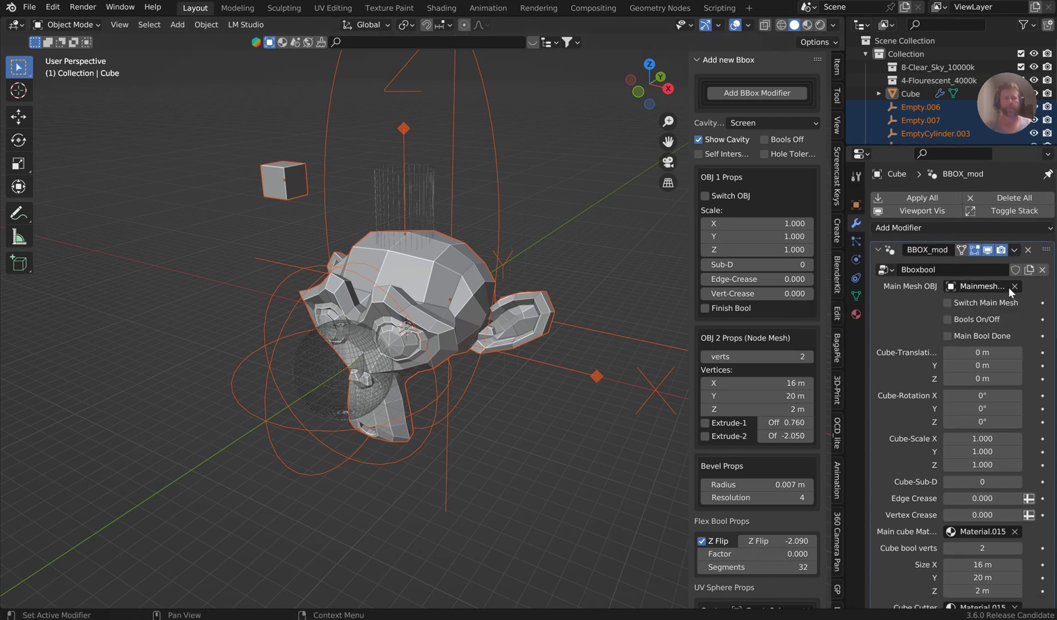
Snap the small cube to the grid with Selection to Grid.
left_click(280, 172)
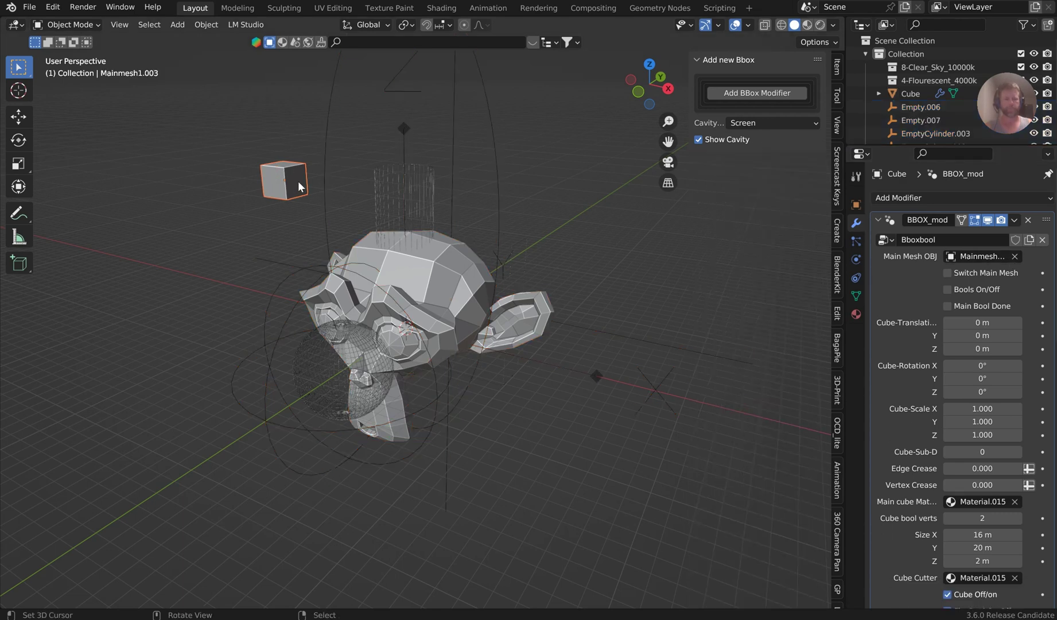
key("shift+s")
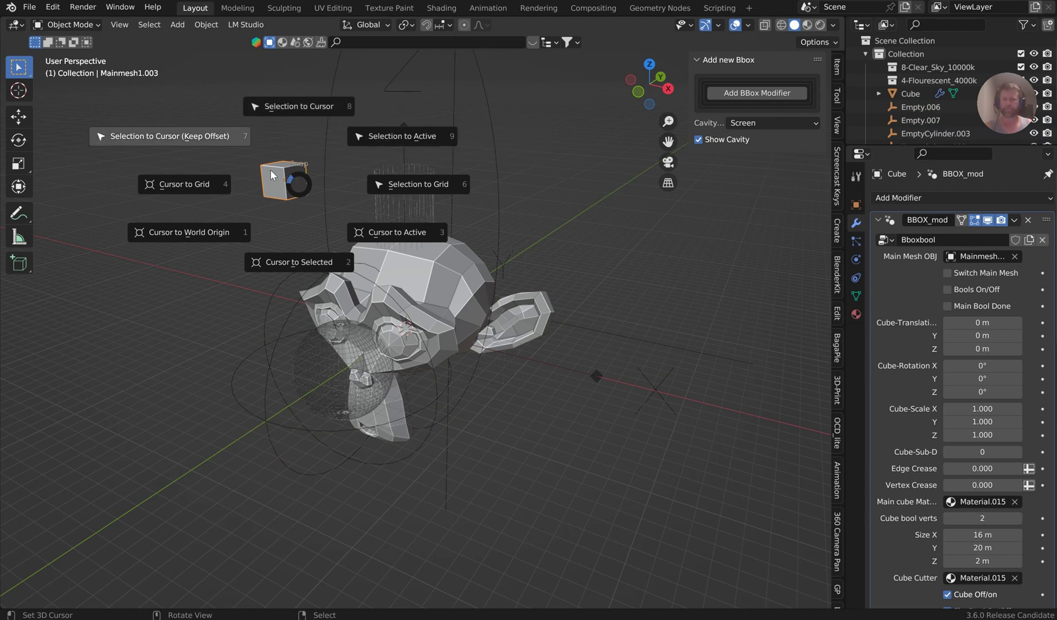
left_click(391, 180)
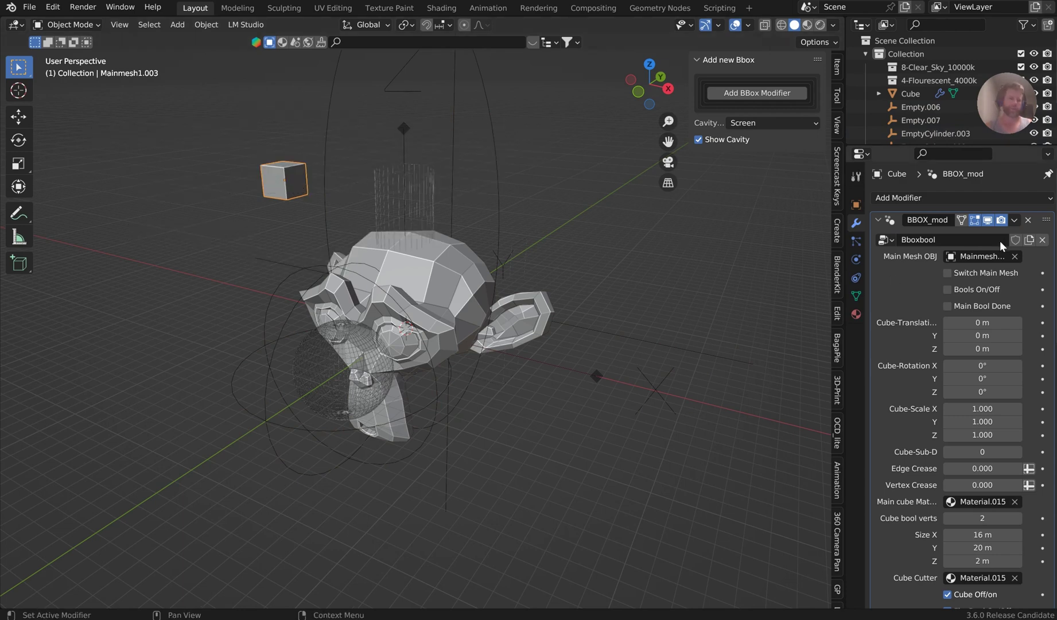
Clear Main Mesh OBJ and eyedrop the monkey Suzanne.003 as the main mesh.
left_click(1017, 256)
left_click(1016, 256)
left_click(468, 271)
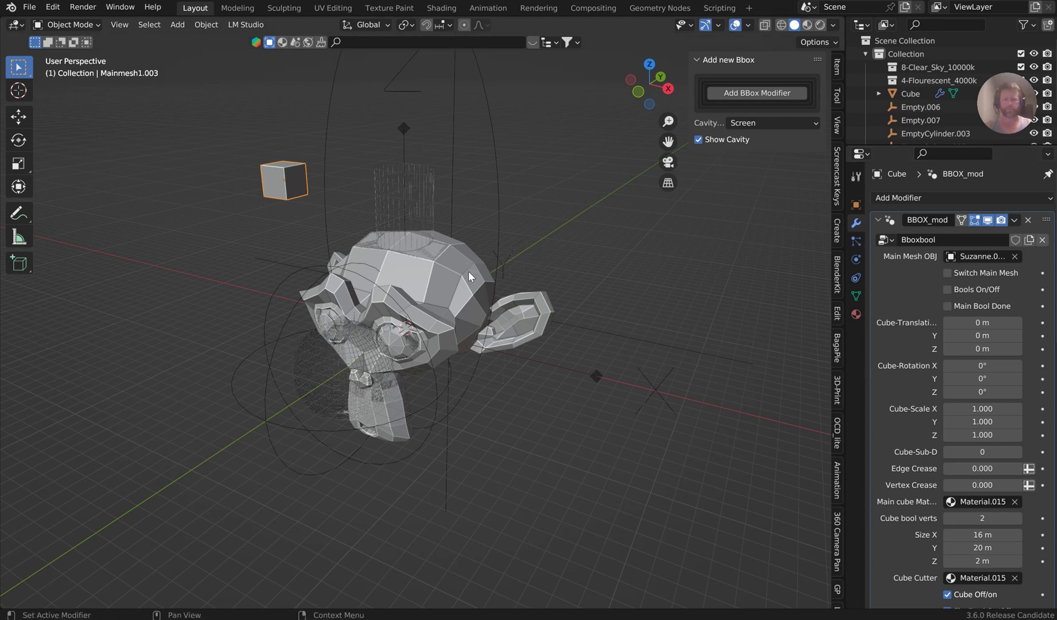
left_click(431, 277)
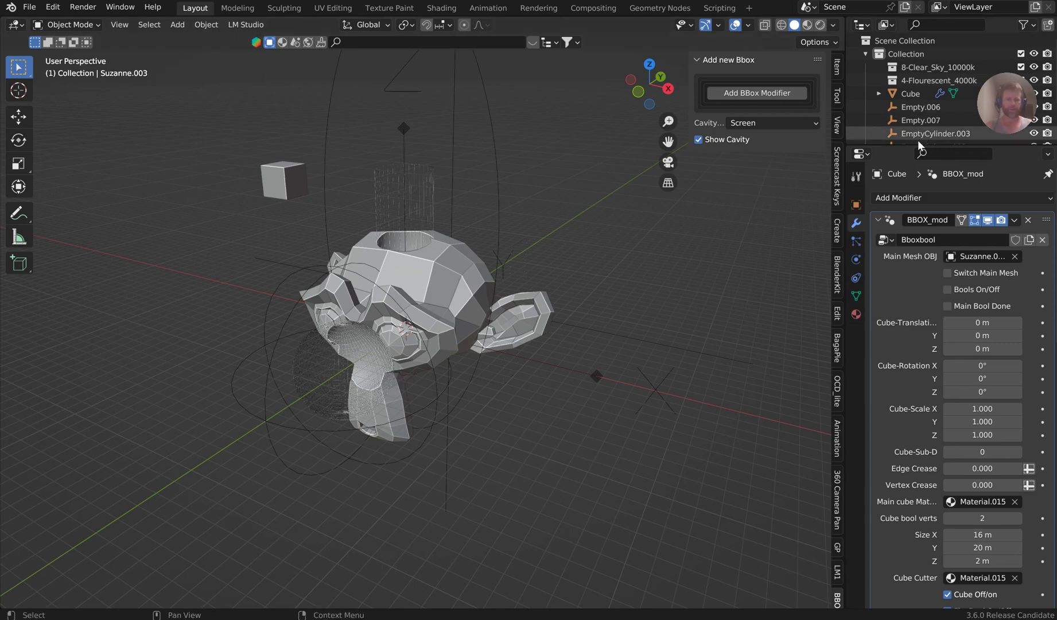
left_click_drag(919, 147, 925, 171)
Switch to Material Preview, select the sphere empty and Cube, then tick Show Cavity.
scroll(588, 218, "up", 1)
middle_click_drag(522, 226, 531, 222)
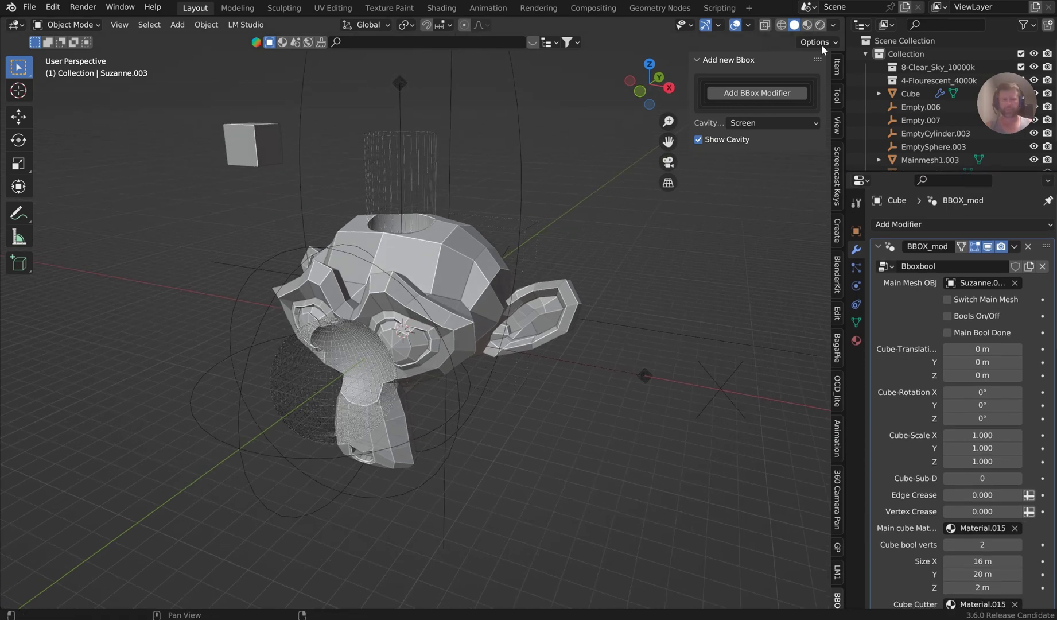
left_click(809, 25)
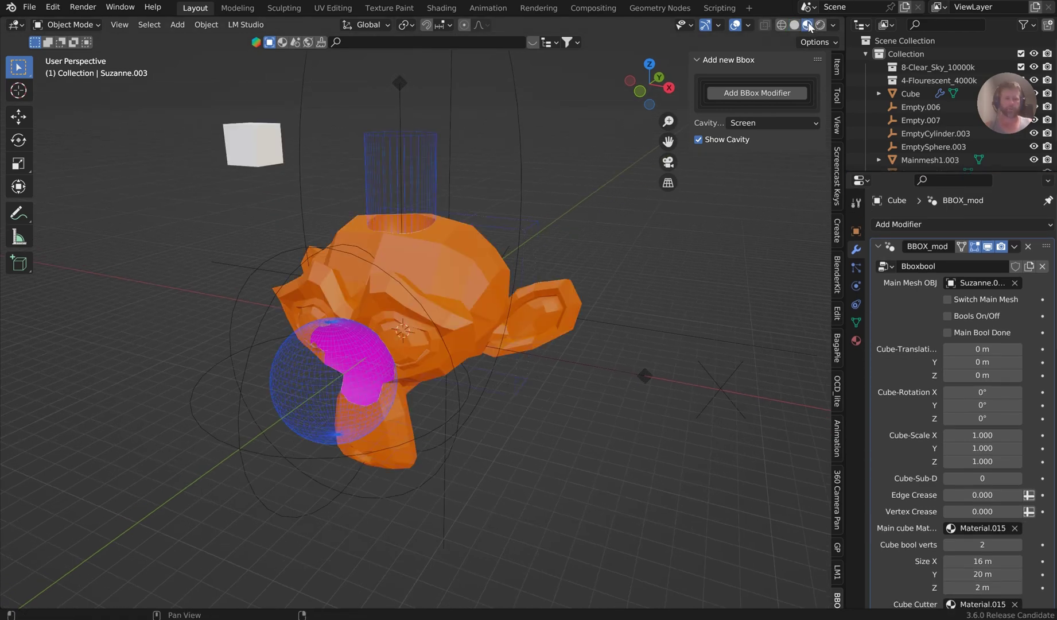
left_click(256, 323)
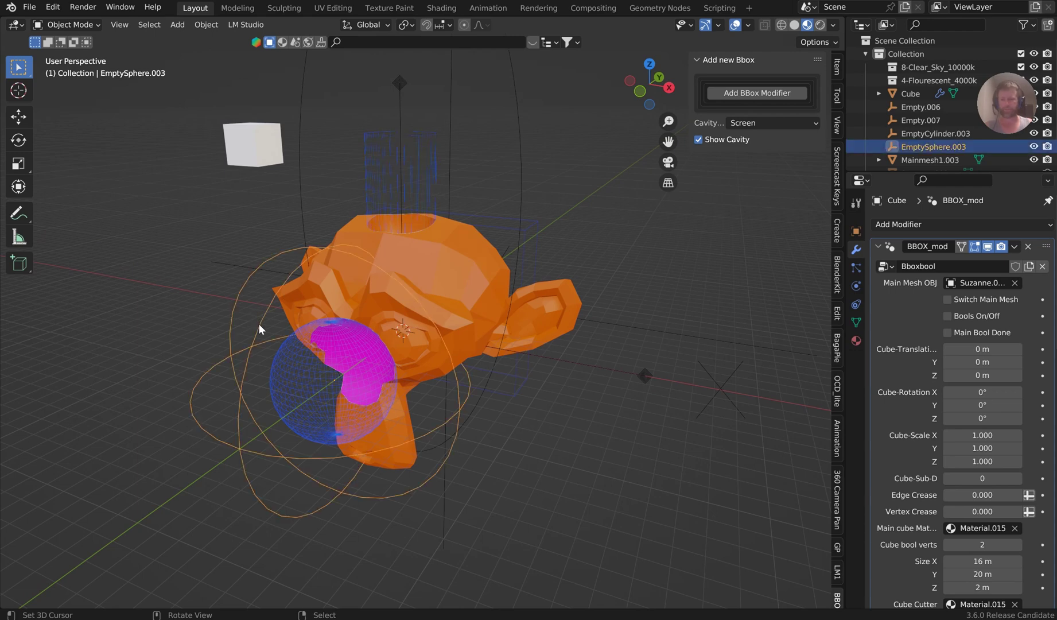
left_click(327, 398)
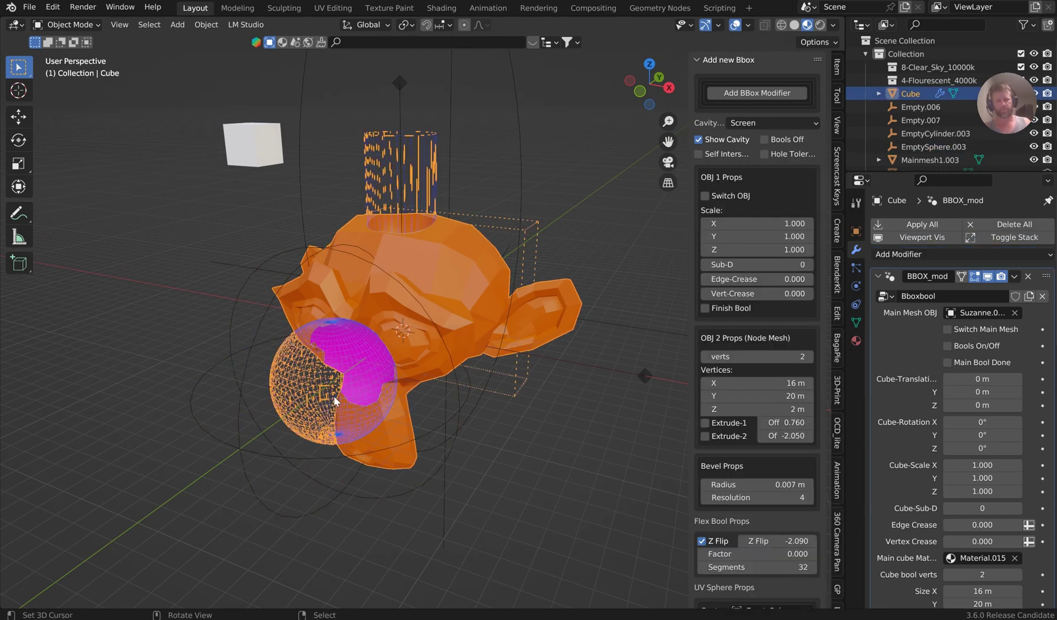
middle_click_drag(578, 303, 568, 301)
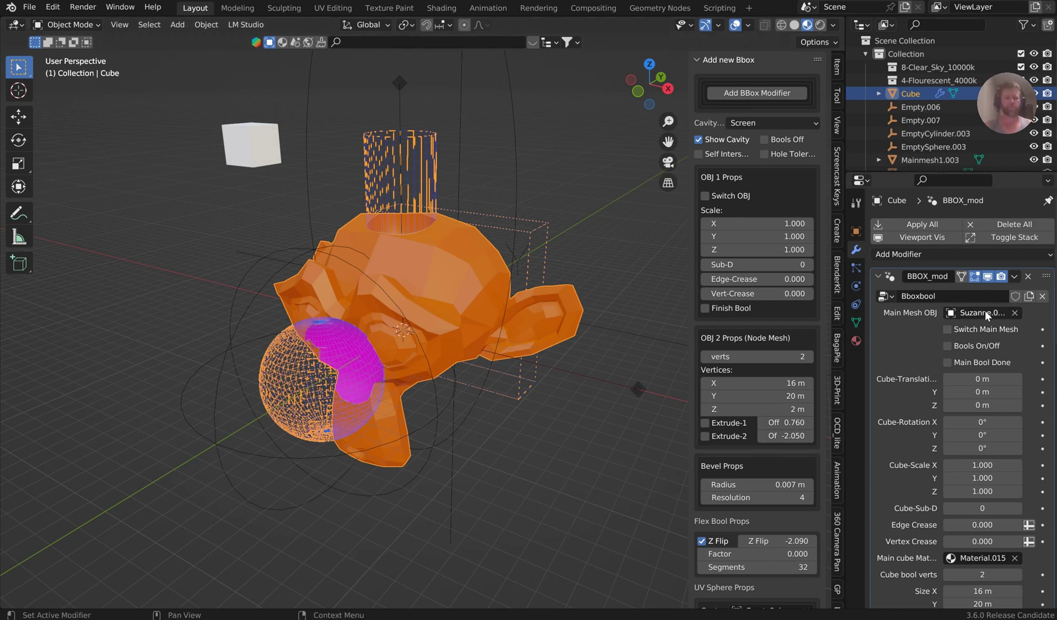
left_click(699, 140)
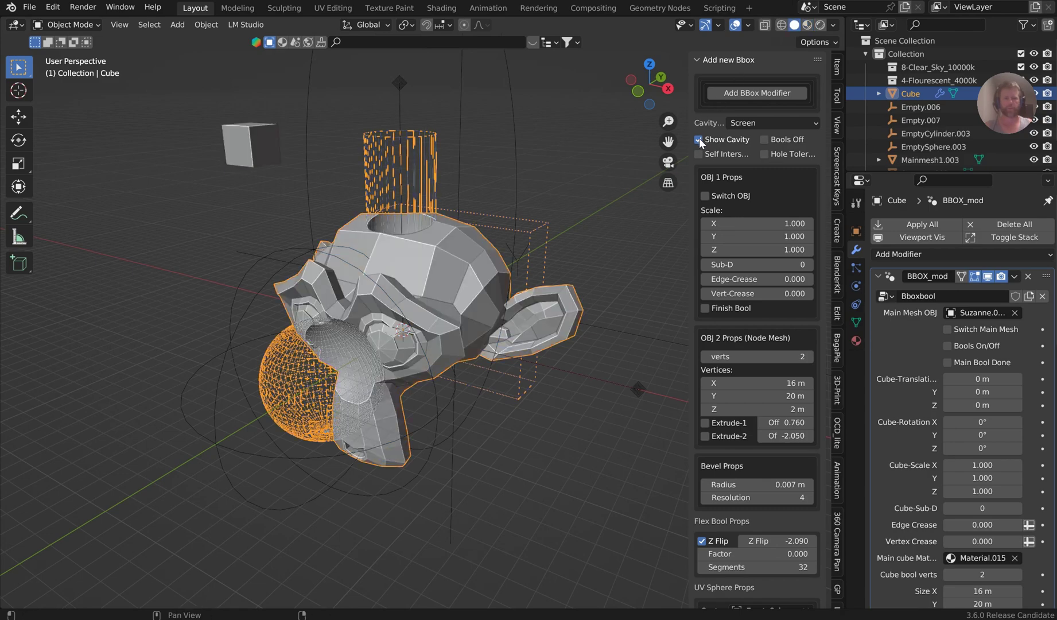
Set the cavity type to Both and look closely at the monkey's top.
left_click(766, 122)
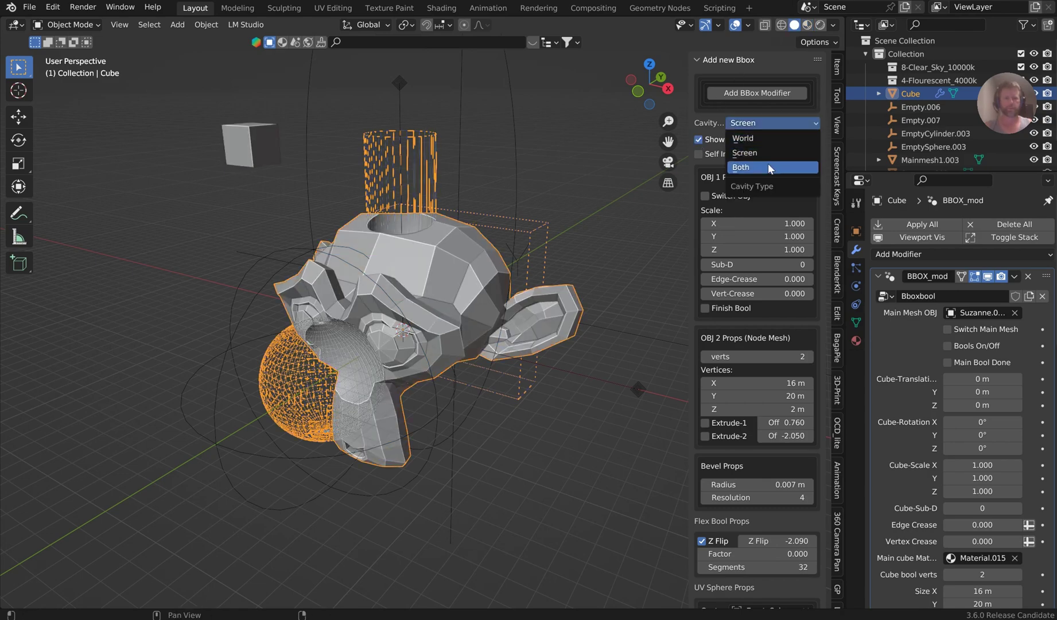
left_click(768, 165)
middle_click_drag(419, 229, 510, 245)
scroll(440, 258, "up", 4)
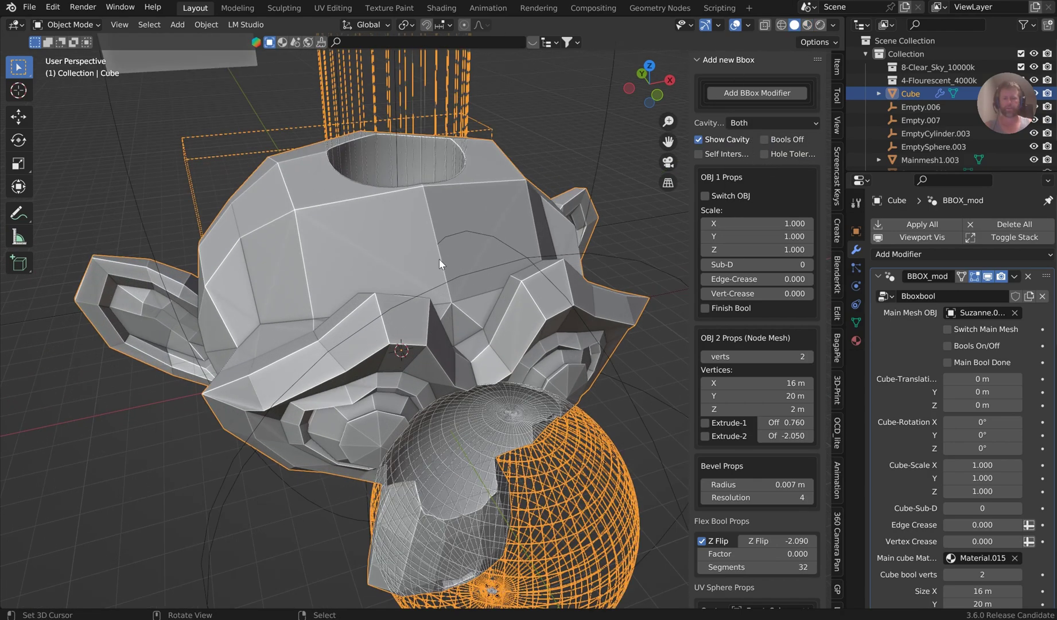
Orbit around the monkey, then toggle Bools Off on and back off to compare the cuts.
middle_click_drag(440, 259, 438, 232)
scroll(424, 212, "up", 4)
scroll(425, 213, "down", 5)
middle_click_drag(505, 215, 457, 205)
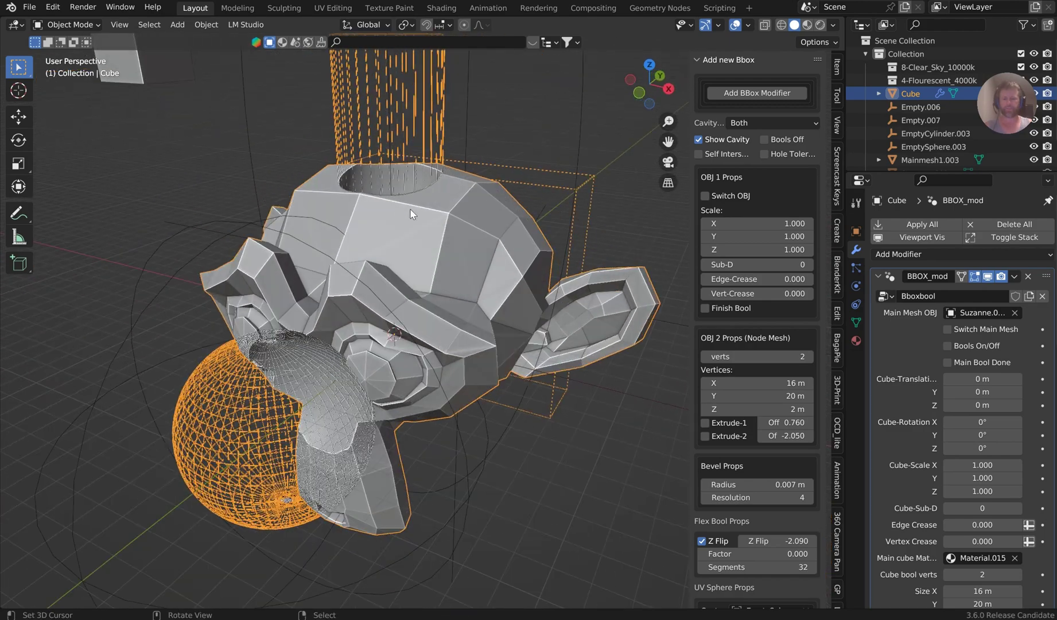
scroll(493, 239, "down", 3)
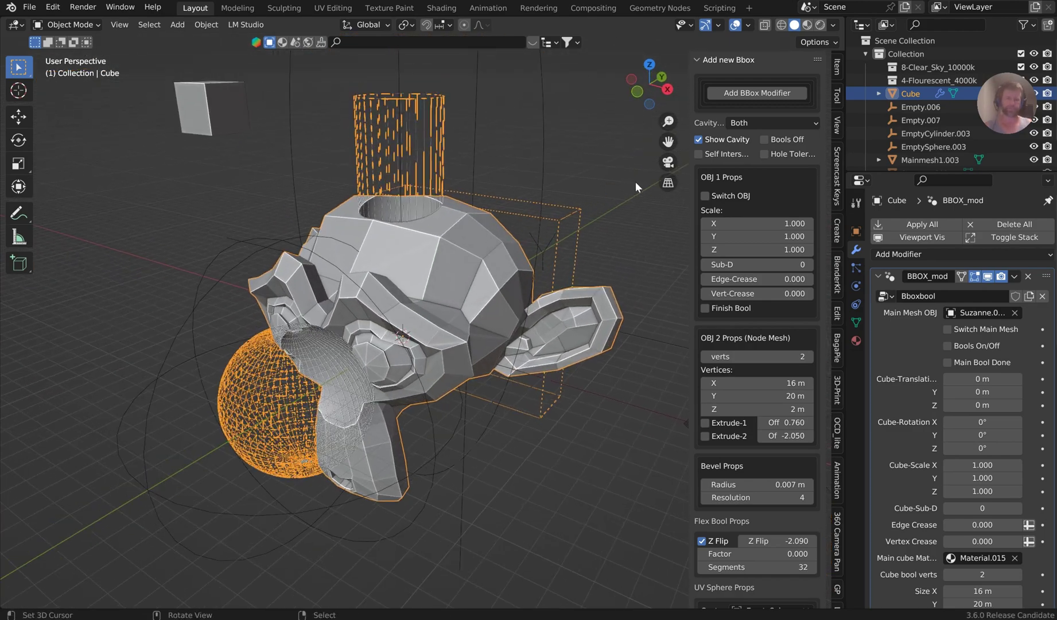
left_click(764, 139)
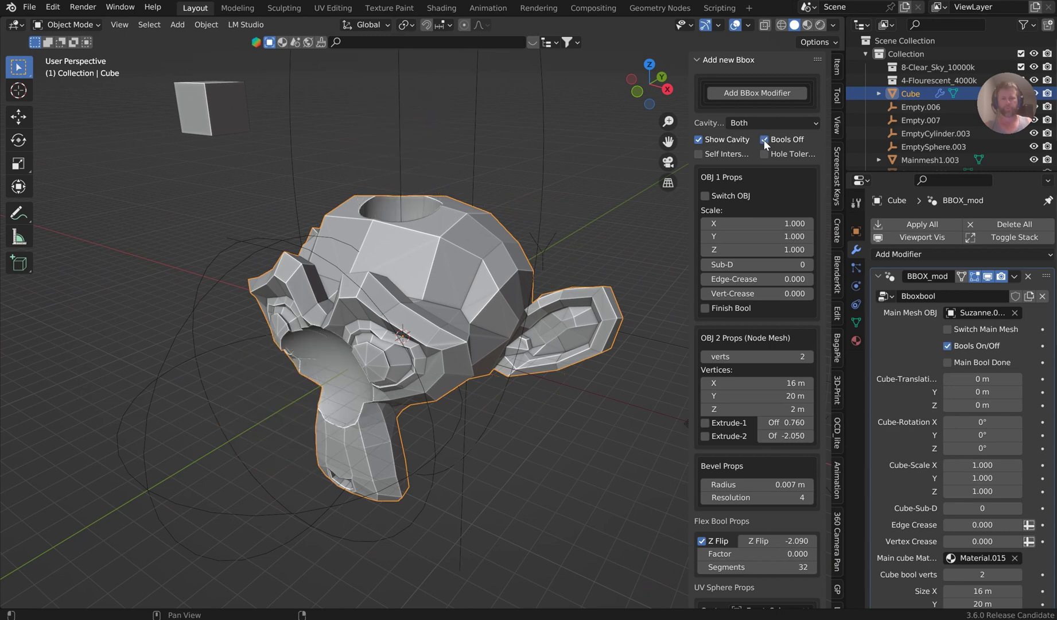
left_click(764, 139)
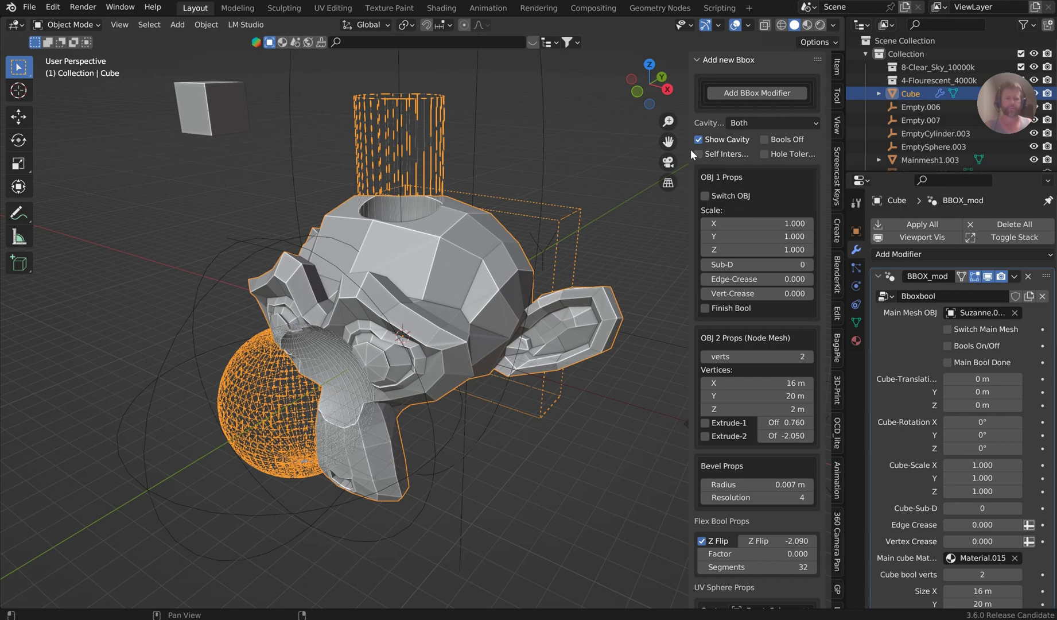
Widen the N-panel sidebar and raise the monkey's Sub-D from 0 to 2.
left_click_drag(690, 149, 675, 148)
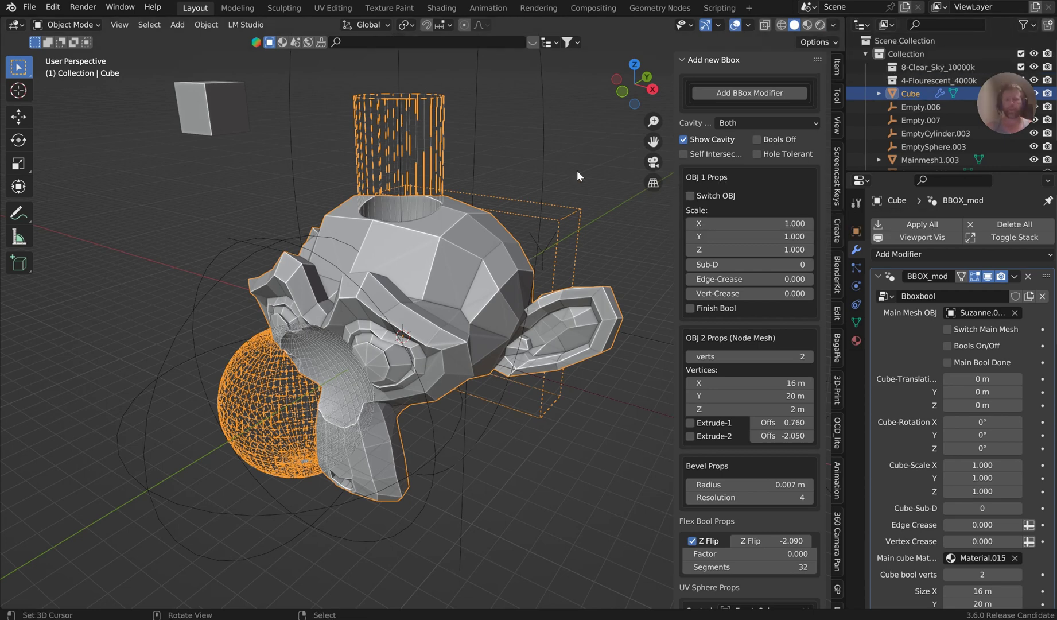
middle_click_drag(576, 169, 568, 172)
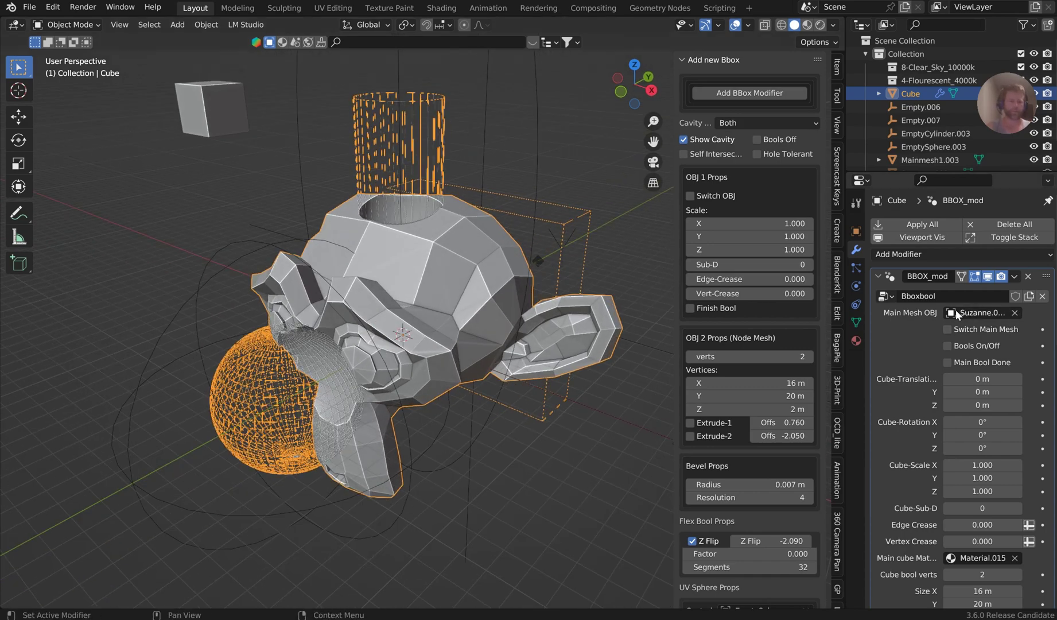
left_click(809, 264)
left_click(809, 264)
middle_click_drag(491, 233, 497, 244)
Try Sub-D values on the monkey, dropping it to 0 then raising it to 3.
left_click(688, 264)
left_click(688, 264)
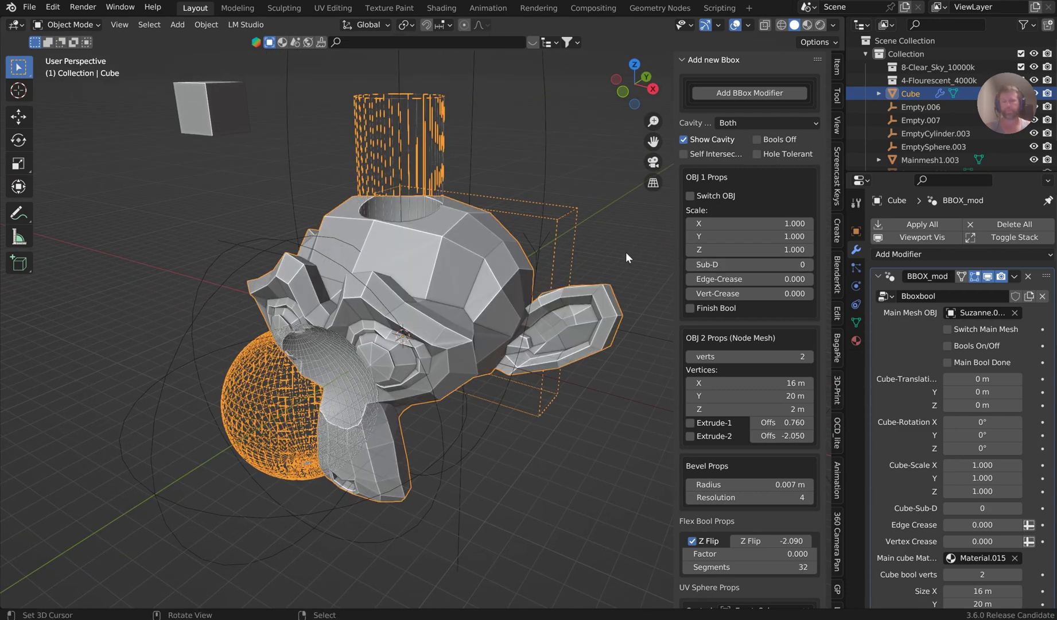
left_click(809, 264)
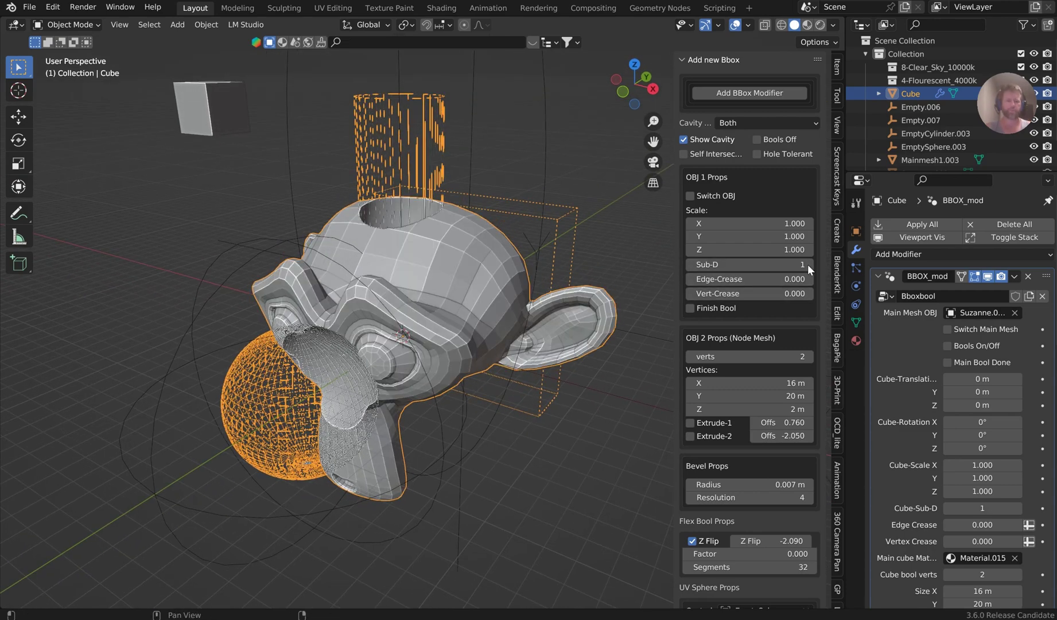
left_click(807, 264)
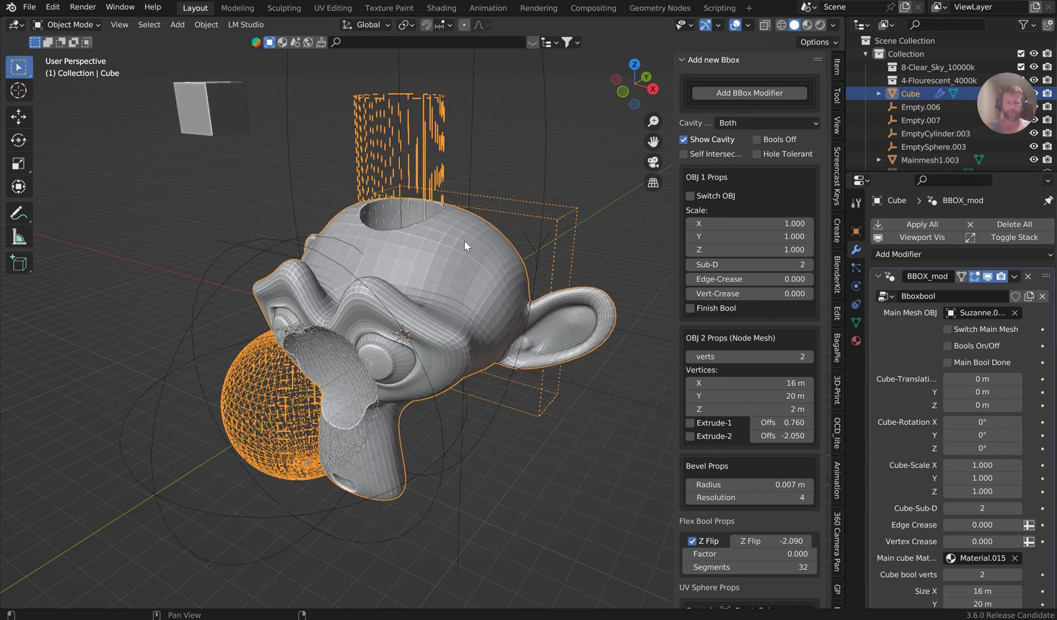
left_click_drag(726, 280, 730, 280)
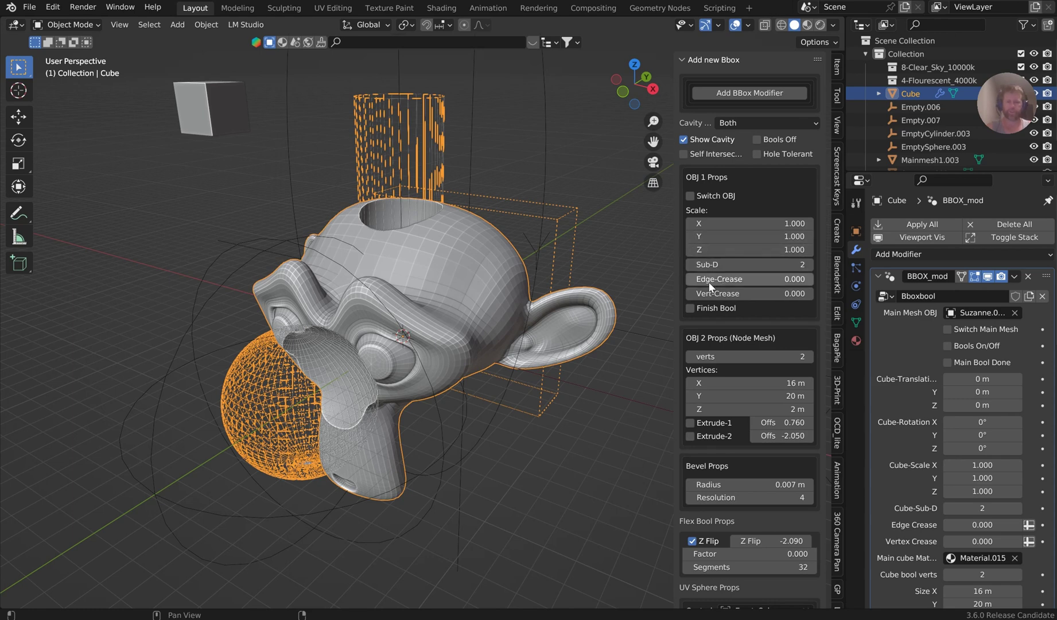
Test Edge-Crease at full, return it to 0.000, set Sub-D to 0, and select the cylinder cutter.
left_click_drag(711, 280, 812, 279)
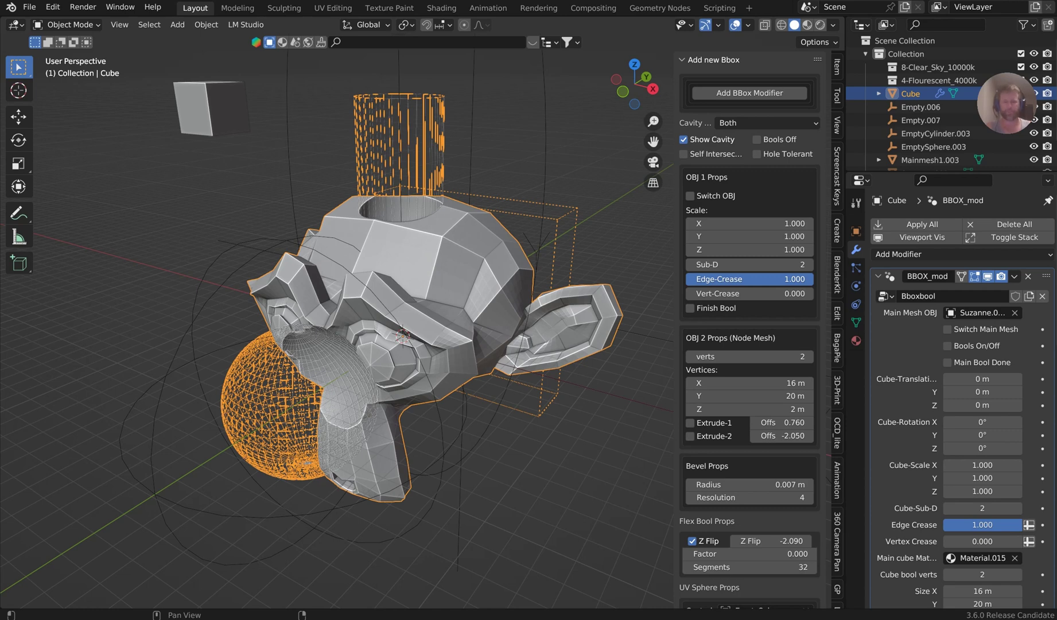
left_click_drag(813, 279, 687, 279)
left_click(690, 264)
left_click(689, 264)
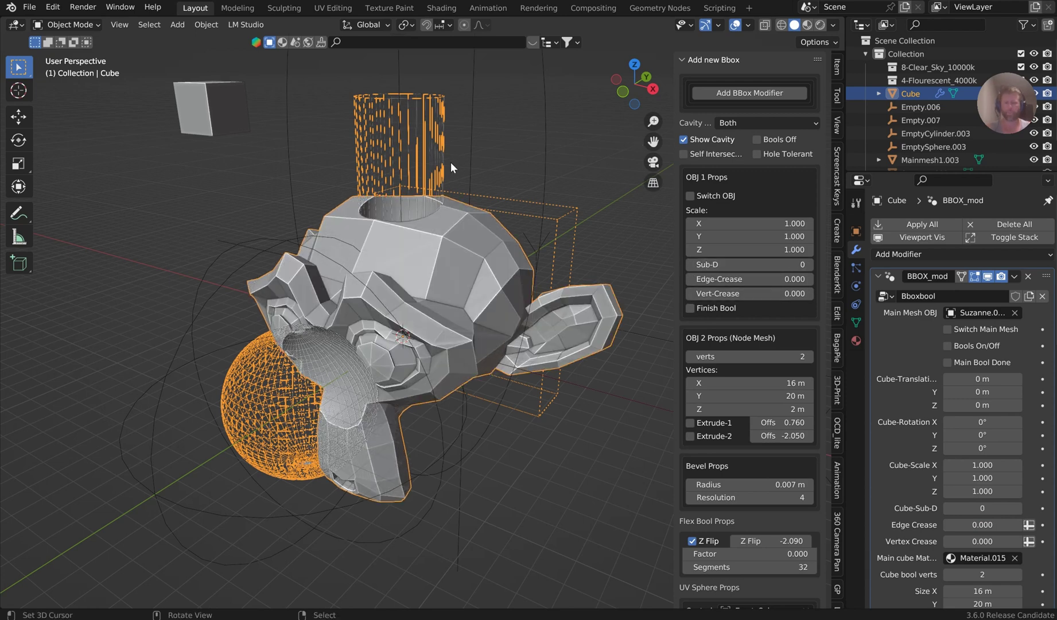
left_click(443, 150)
Switch to Material Preview, select the cut monkey, and tick Finish Bool.
left_click(807, 25)
left_click(312, 366)
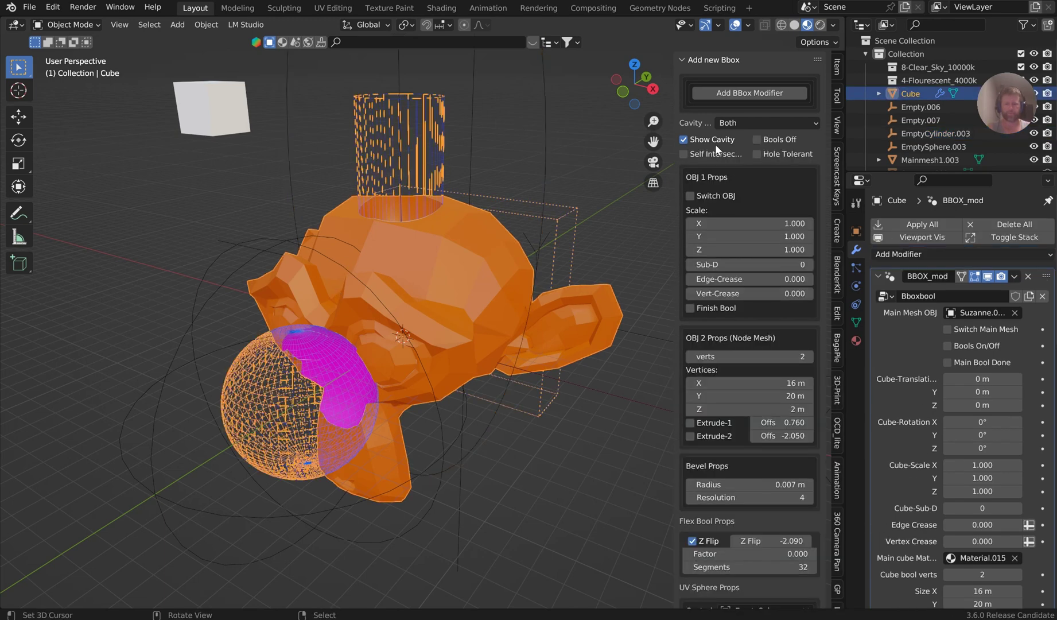
left_click(691, 308)
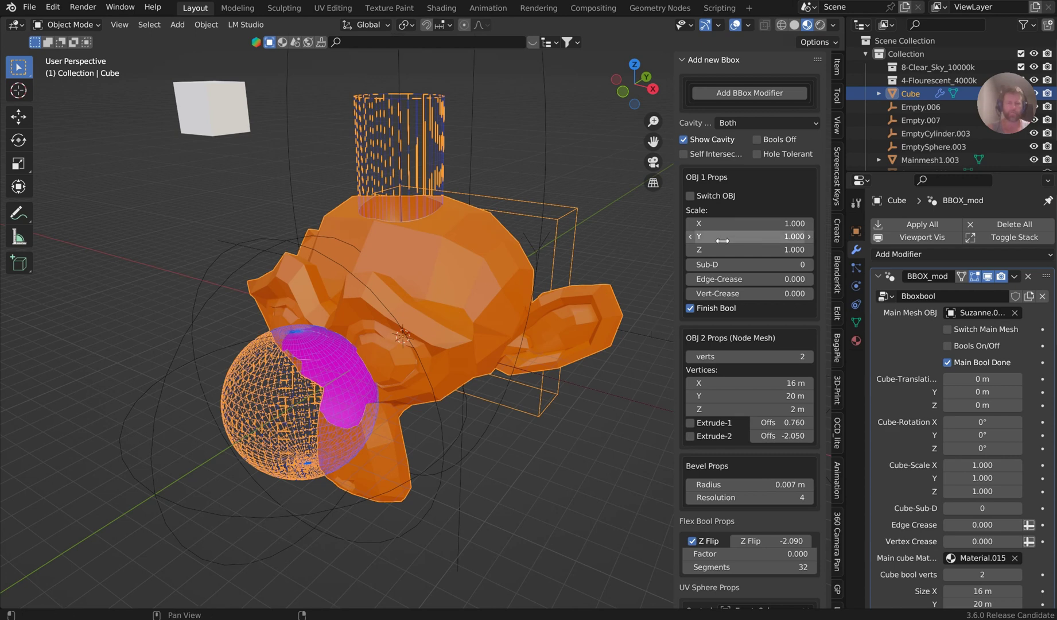
scroll(728, 248, "down", 3)
scroll(728, 247, "down", 2)
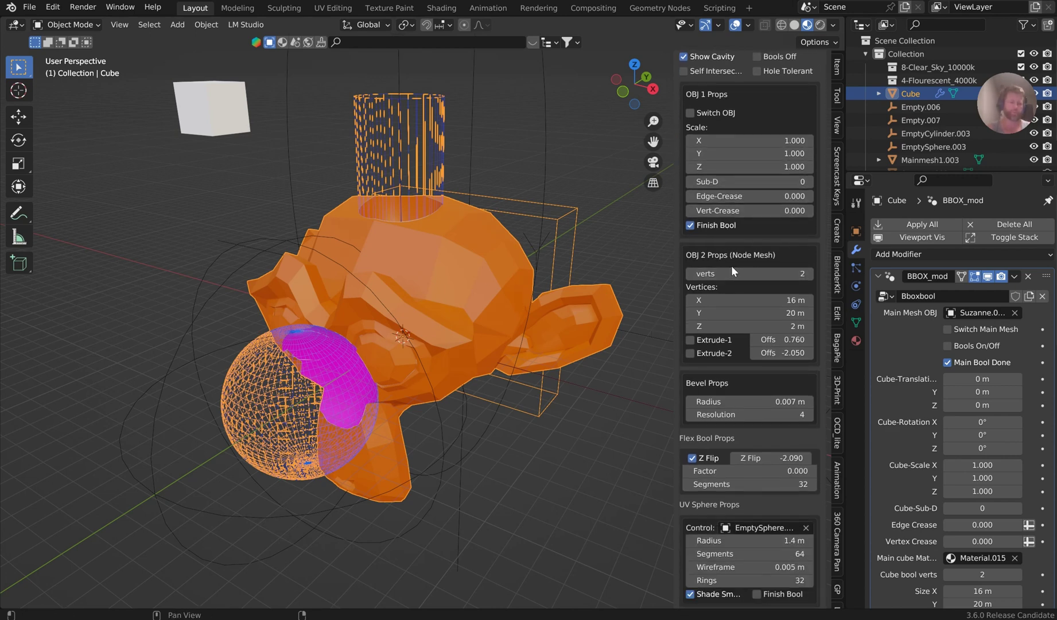
Tick Switch OBJ so the base plate takes the cuts, return to Solid shading, and select the sphere cutter.
left_click(690, 112)
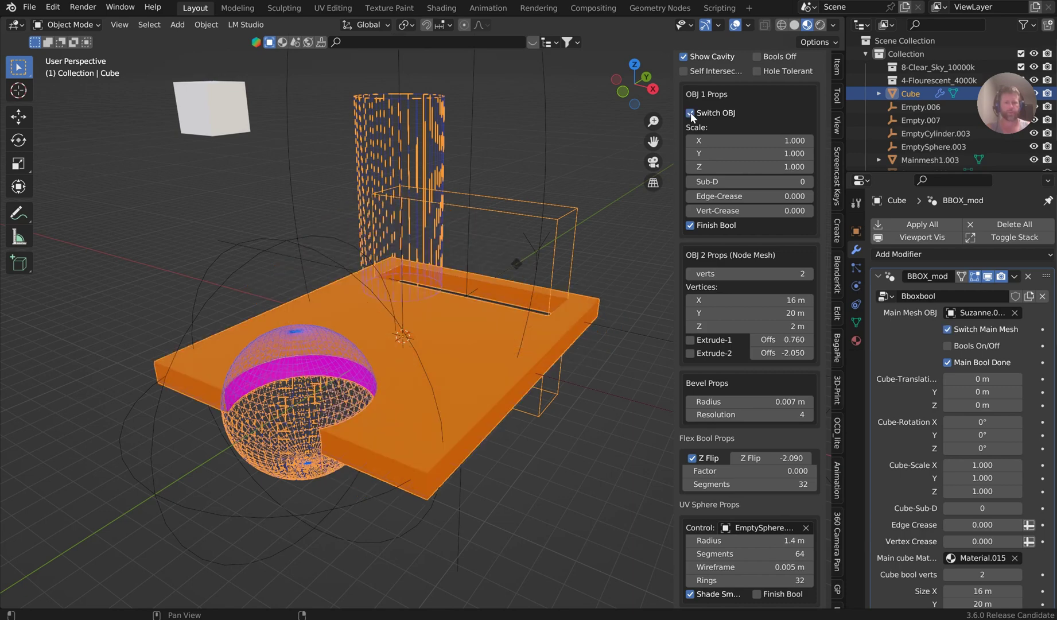
left_click(794, 25)
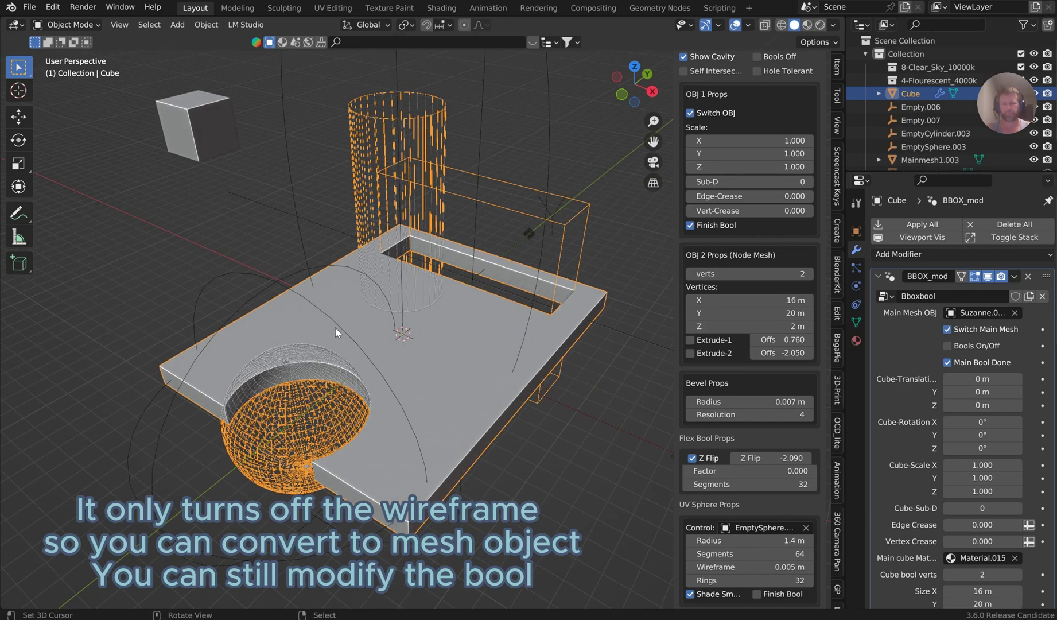
left_click(336, 323)
Scale the sphere cutter up, then back down to about 0.81.
key("g")
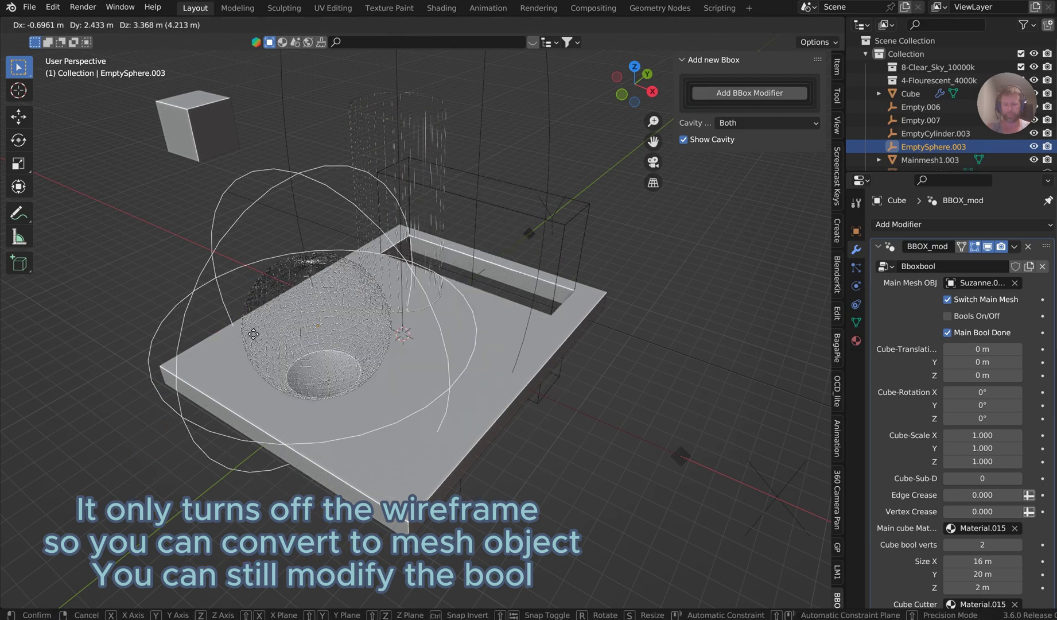
key("s")
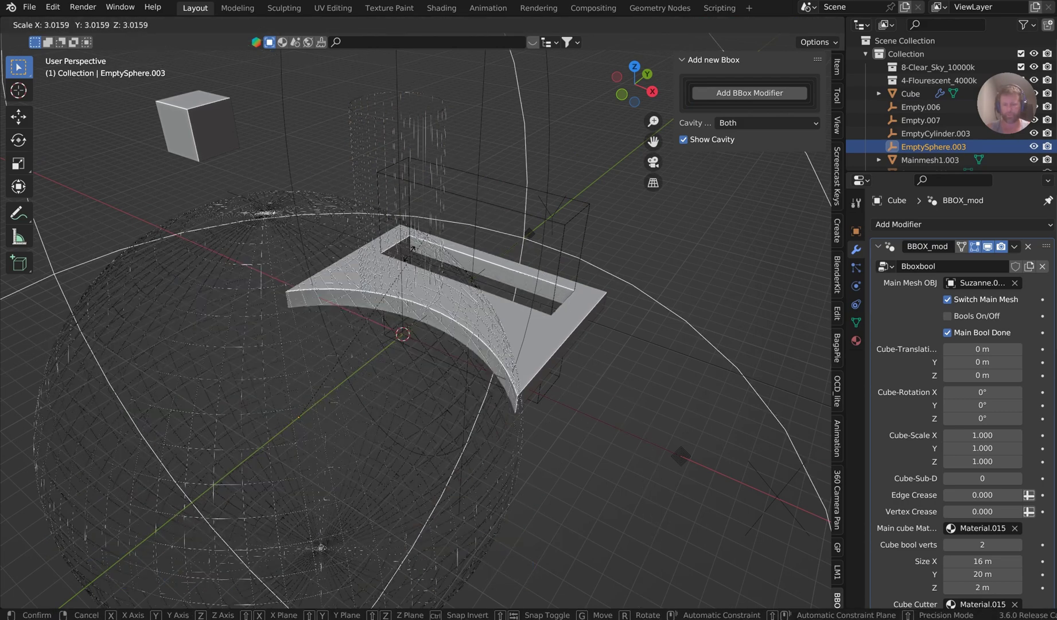
left_click(359, 303)
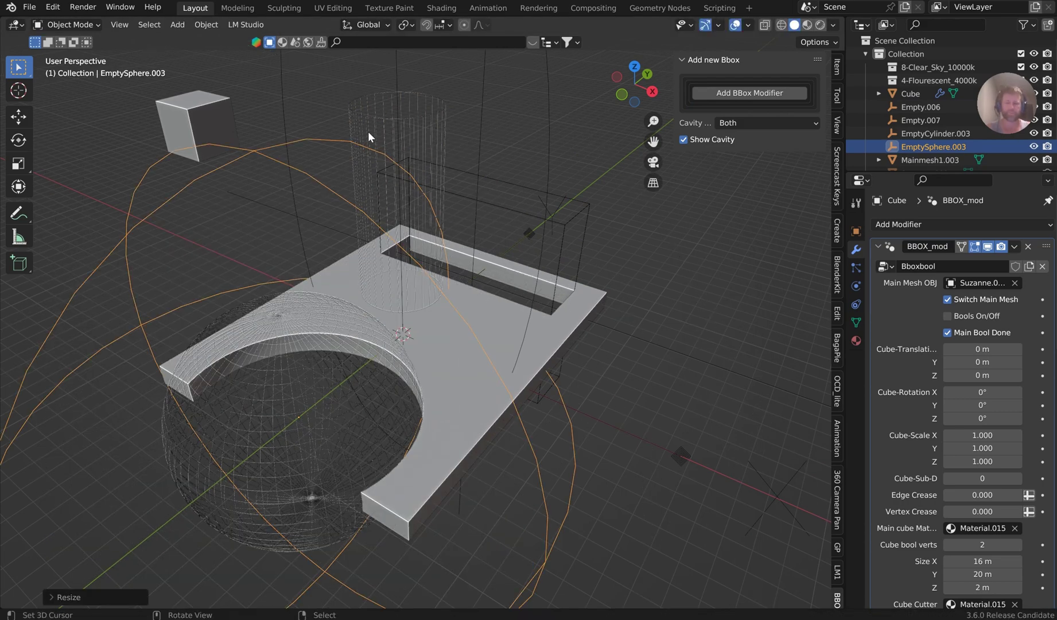
key("s")
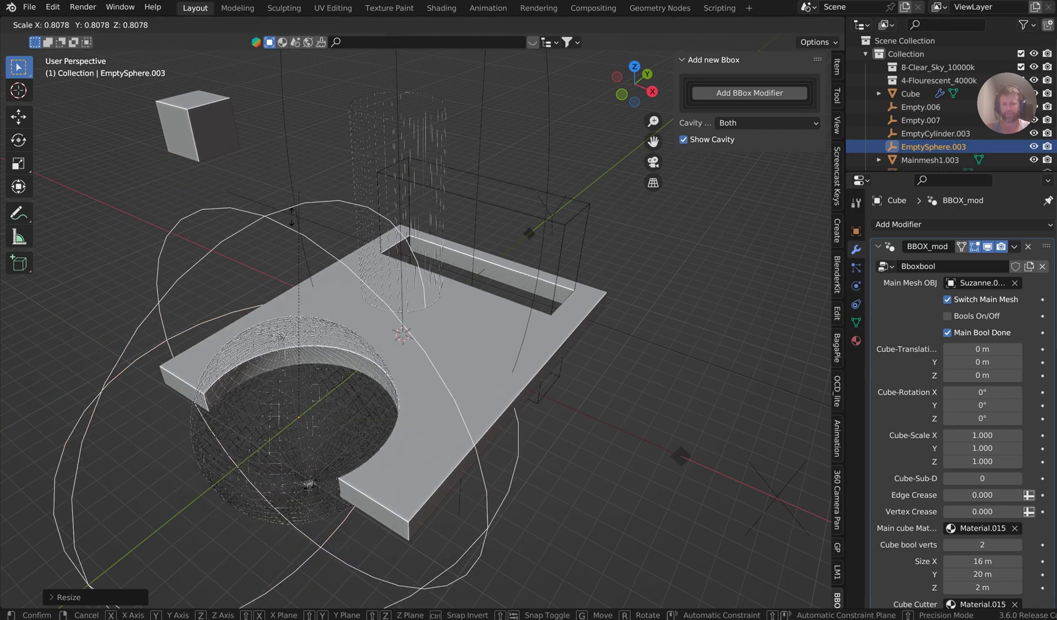
left_click(291, 136)
Select the base plate and set its Vertices X size to 16.1 m.
middle_click_drag(232, 119, 538, 148)
left_click(549, 148)
left_click(484, 320)
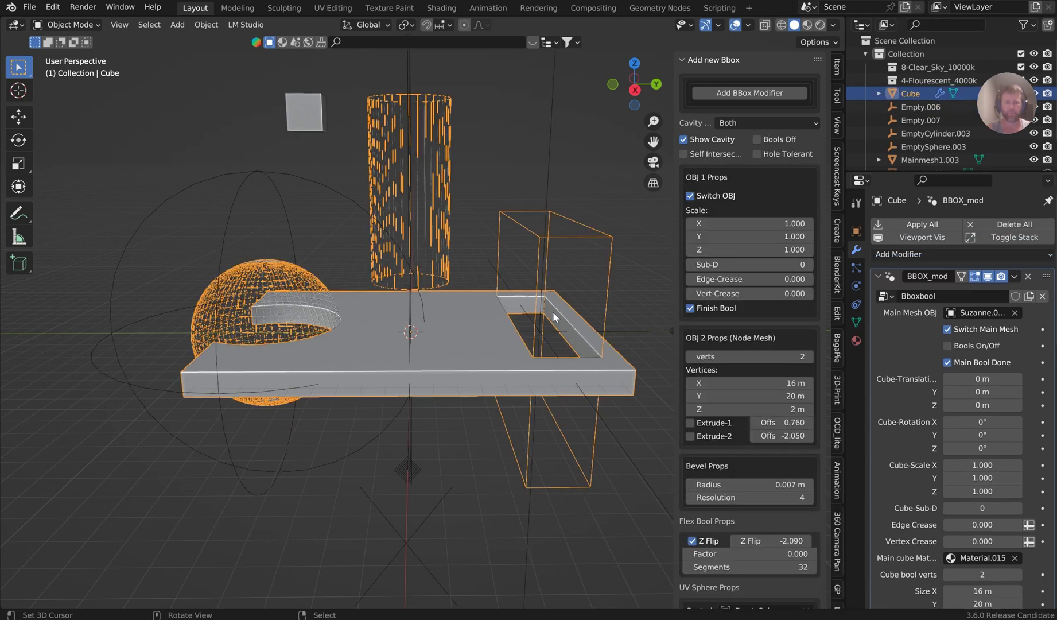
scroll(739, 307, "down", 3)
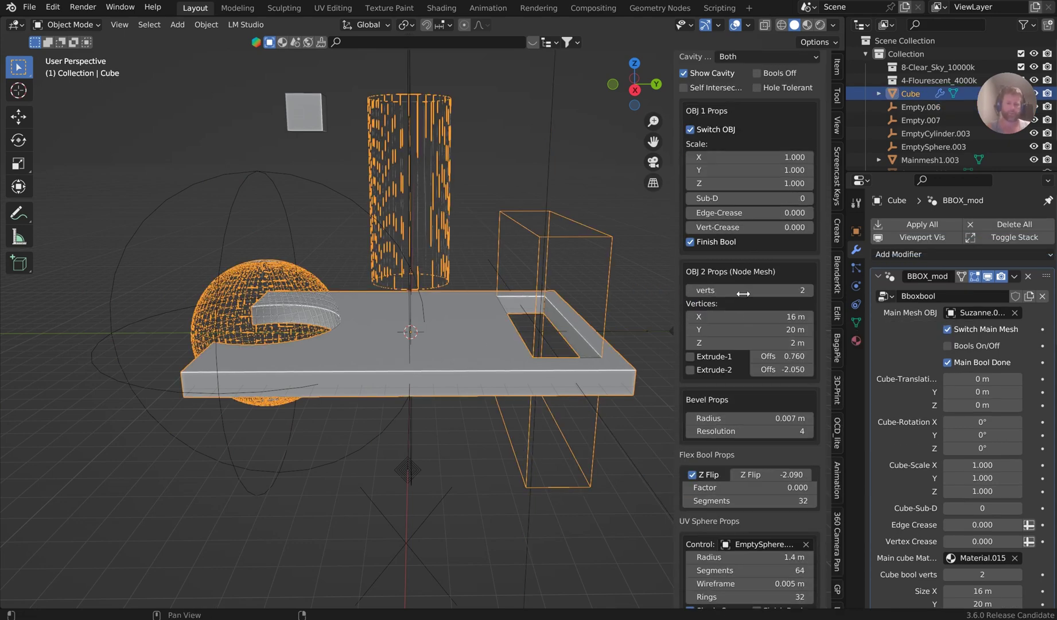
scroll(717, 241, "down", 3)
left_click_drag(703, 251, 664, 257)
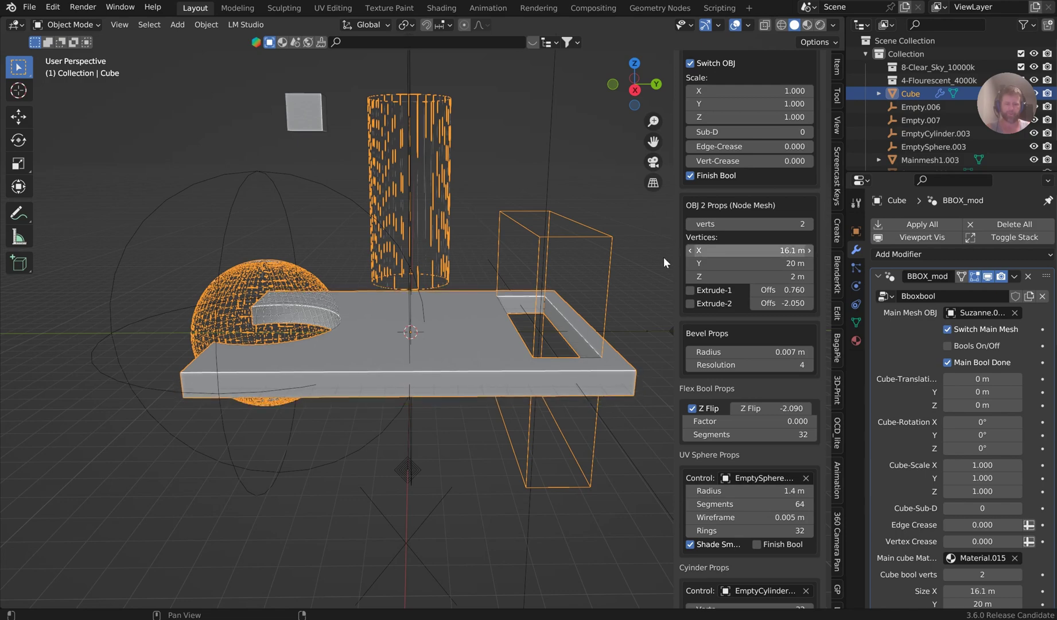
Turn on the base plate's Extrude-2 option and orbit around the new slot.
left_click(690, 304)
middle_click_drag(626, 293, 529, 287)
scroll(623, 315, "up", 5)
scroll(509, 285, "down", 1)
middle_click_drag(607, 276, 579, 274)
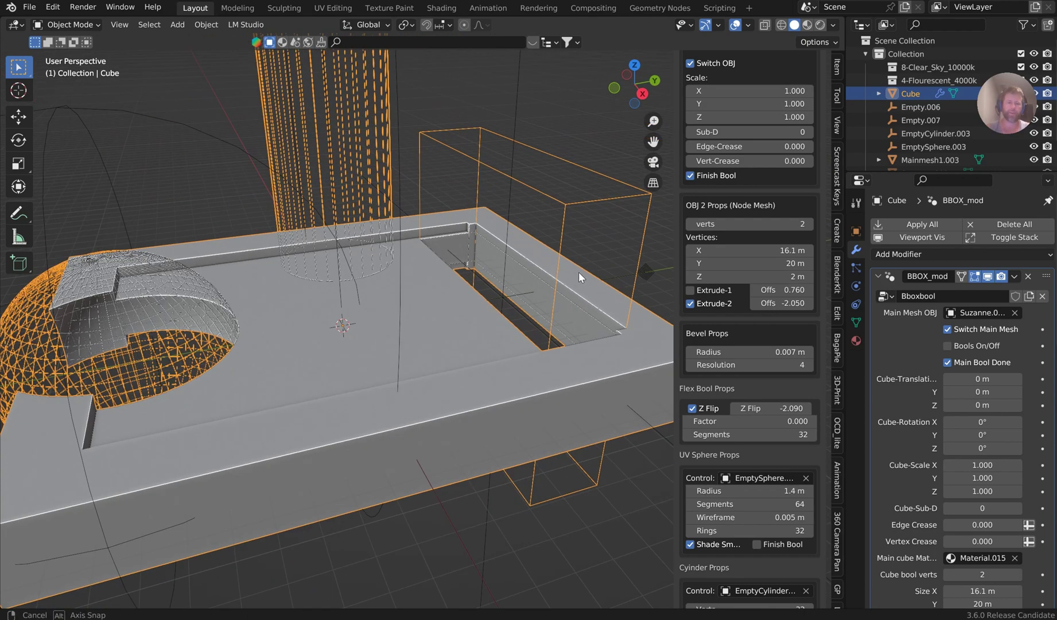
Enable Extrude-1 and set its offset to 0.005.
left_click(691, 290)
left_click(691, 291)
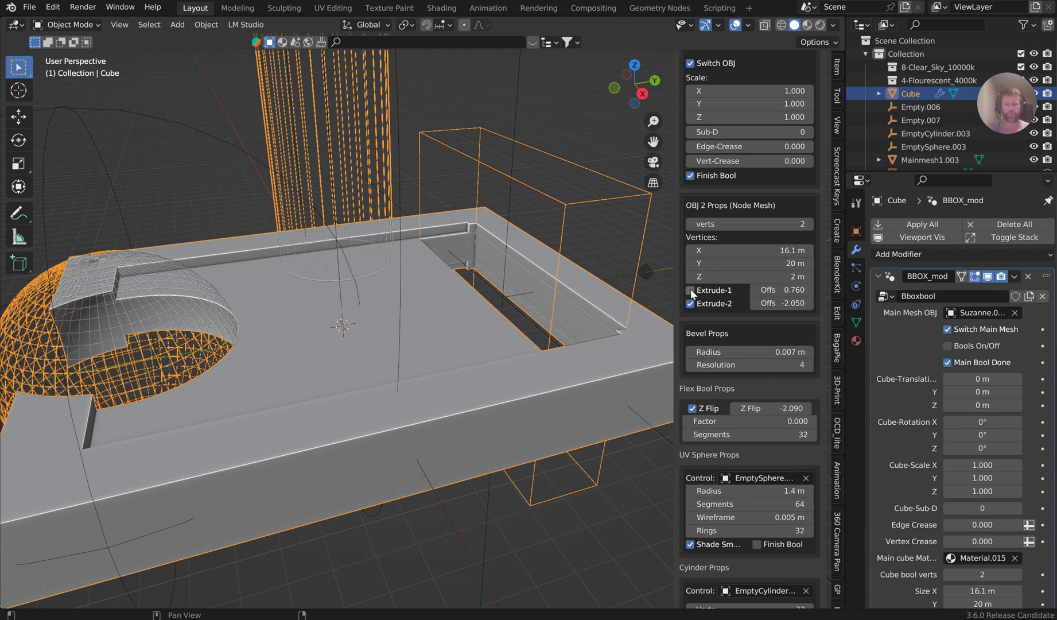
left_click(690, 289)
left_click(778, 290)
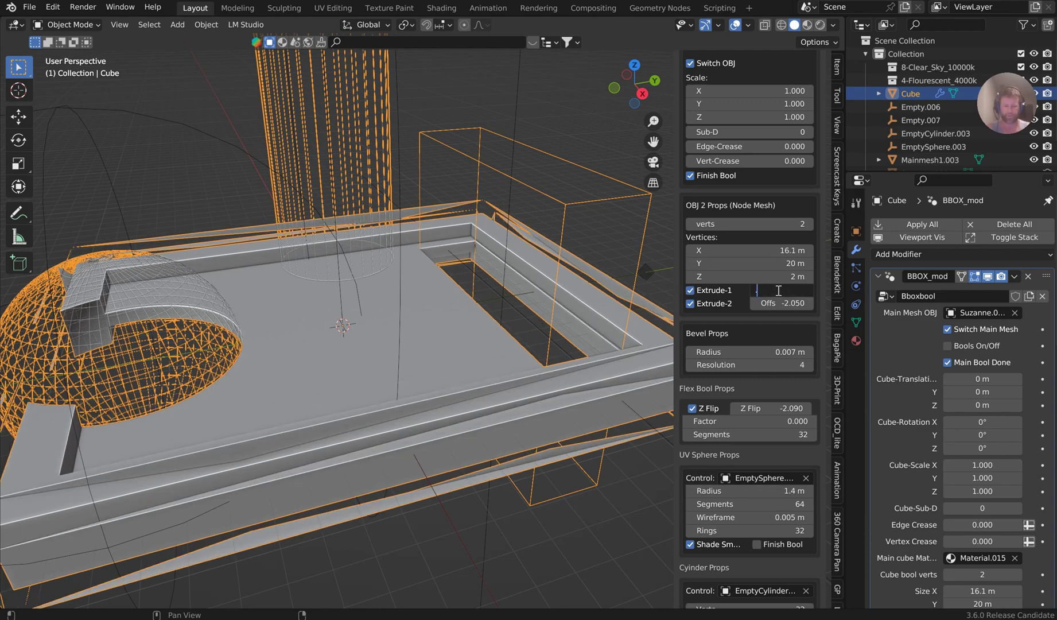
key("Return")
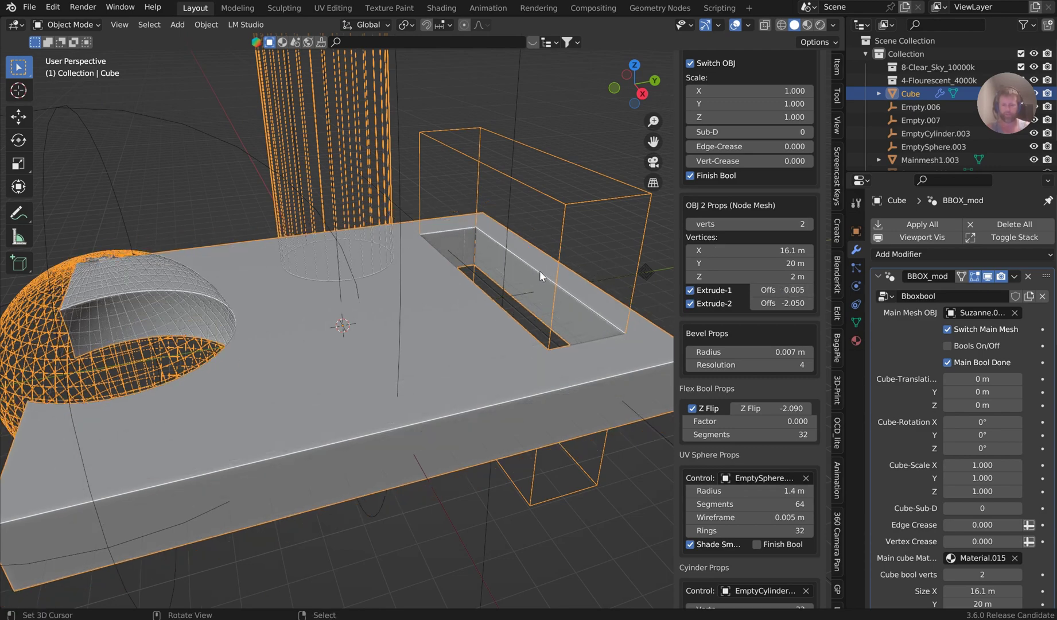
middle_click_drag(544, 270, 582, 249)
scroll(516, 263, "down", 3)
middle_click_drag(511, 264, 487, 268)
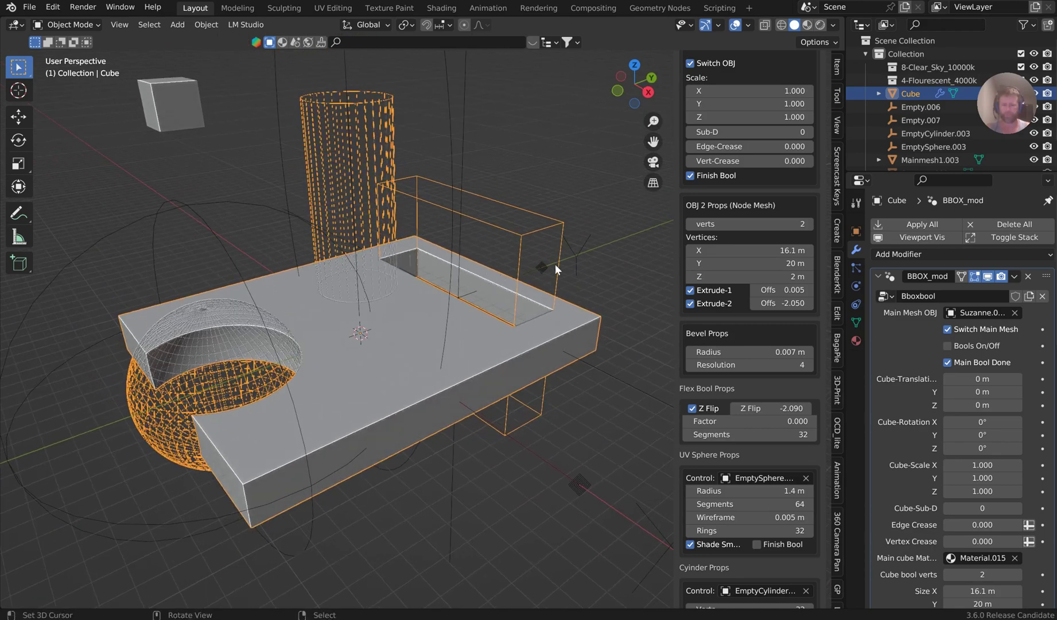
scroll(459, 211, "up", 4)
middle_click_drag(459, 211, 511, 249)
Raise the plate's Bevel Props radius to 0.017 m.
middle_click_drag(597, 230, 432, 318, "shift")
scroll(554, 283, "up", 4)
scroll(422, 344, "up", 5)
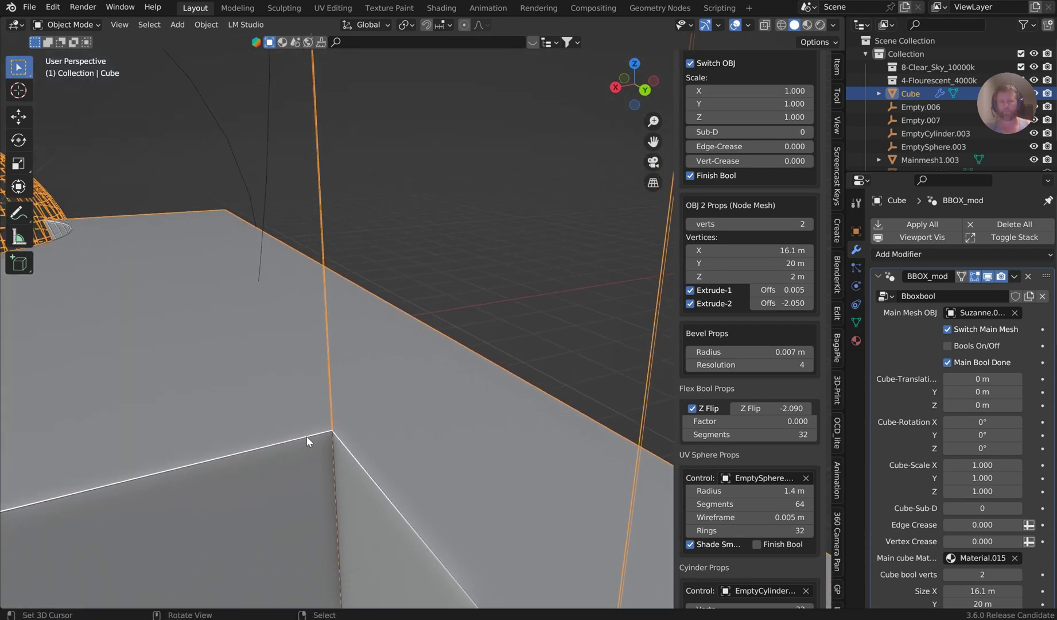
scroll(337, 431, "down", 1)
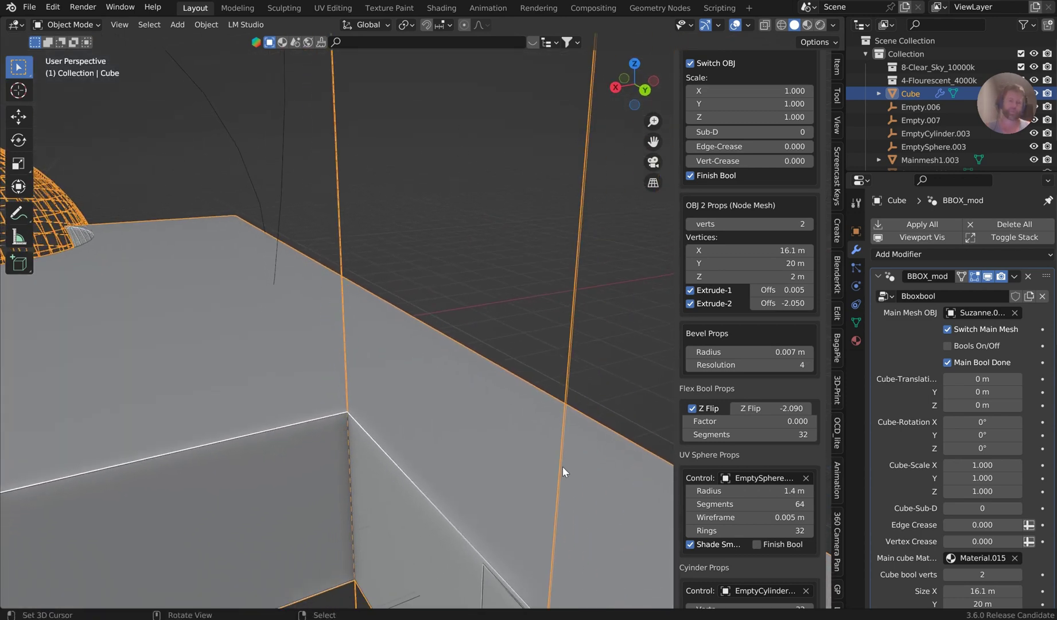
left_click(810, 353)
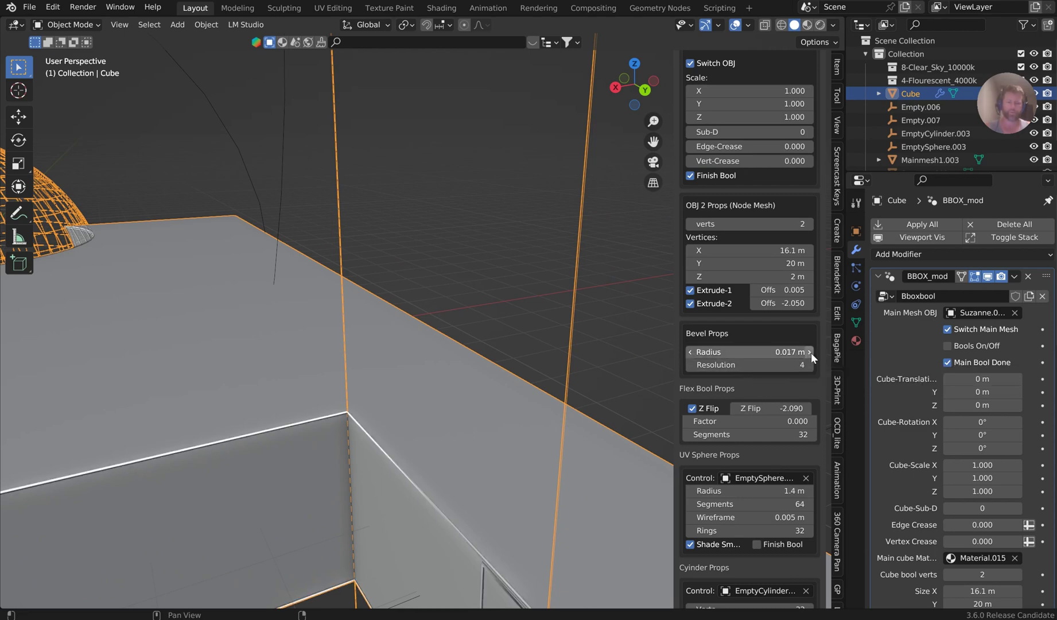
Orbit and zoom around the plate to inspect the beveled rim, hole and sphere dome.
scroll(388, 464, "down", 2)
middle_click_drag(379, 467, 435, 461)
scroll(419, 470, "down", 8)
middle_click_drag(333, 464, 362, 450, "shift")
scroll(361, 447, "up", 10)
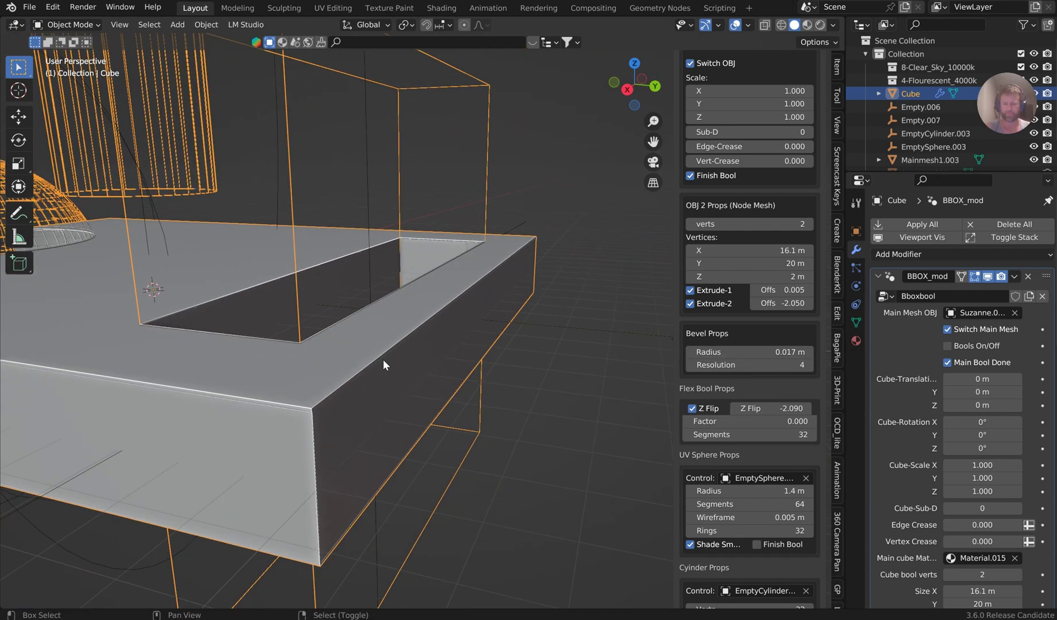
scroll(504, 336, "down", 10)
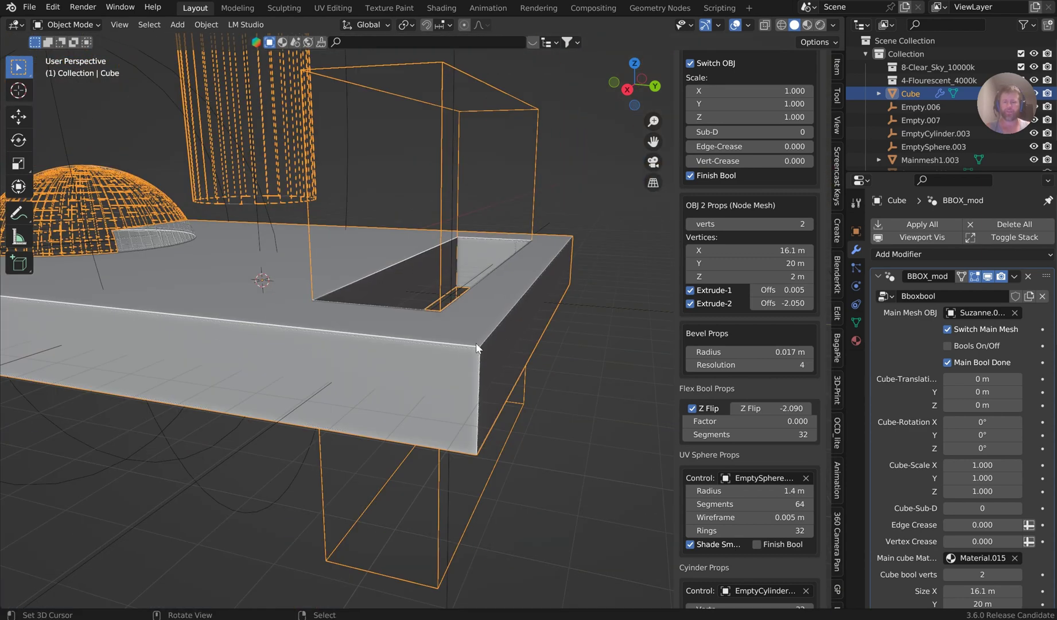
middle_click_drag(476, 343, 517, 355)
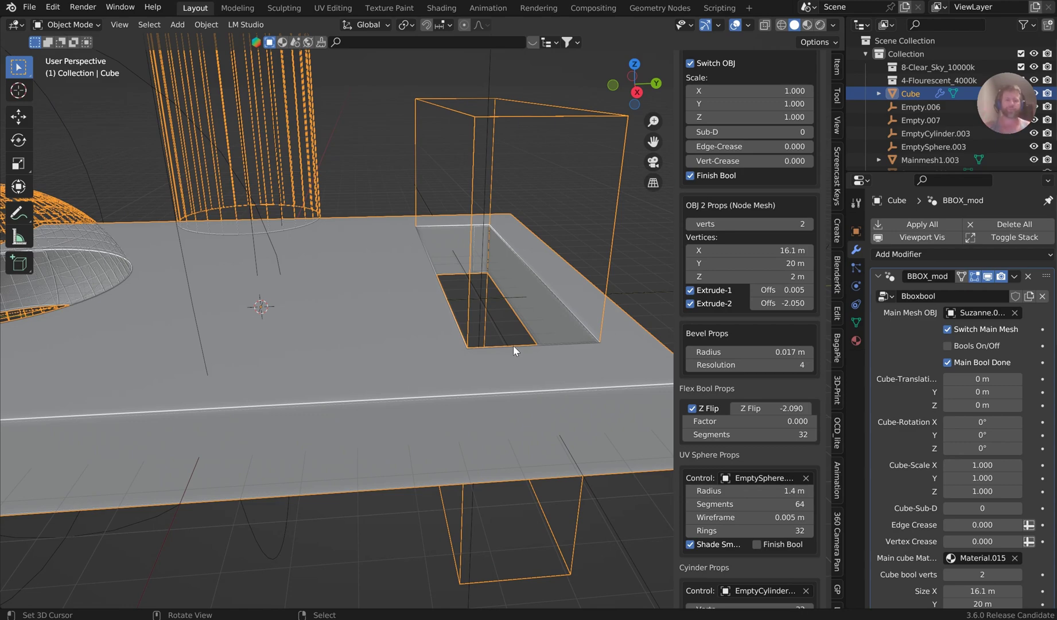
mouse_move(506, 329)
middle_mouse_down()
mouse_move(539, 303)
mouse_move(510, 308)
middle_mouse_up()
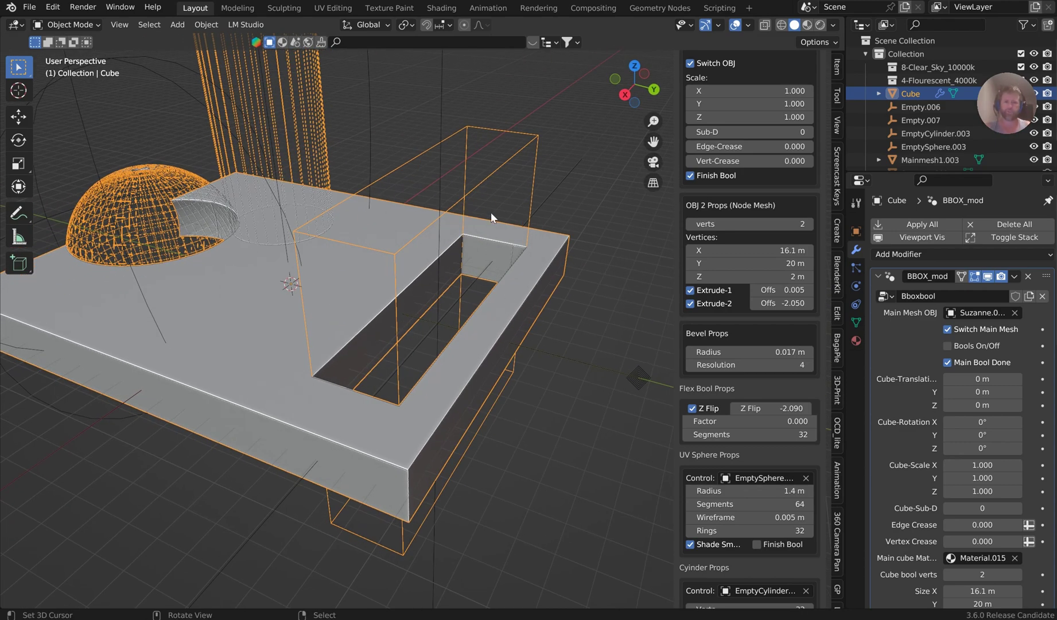
scroll(492, 210, "up", 5)
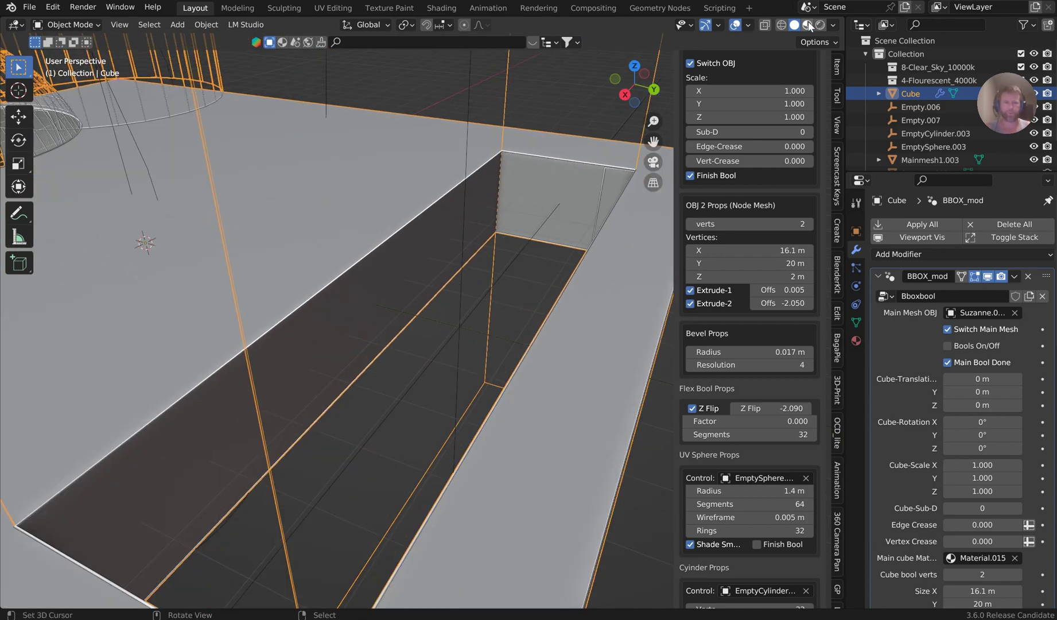
Switch the viewport to material preview and orbit around the orange plate and sphere.
left_click(808, 24)
scroll(546, 170, "down", 5)
mouse_move(546, 170)
middle_mouse_down()
mouse_move(353, 378)
mouse_move(442, 333)
mouse_move(478, 275)
middle_mouse_up()
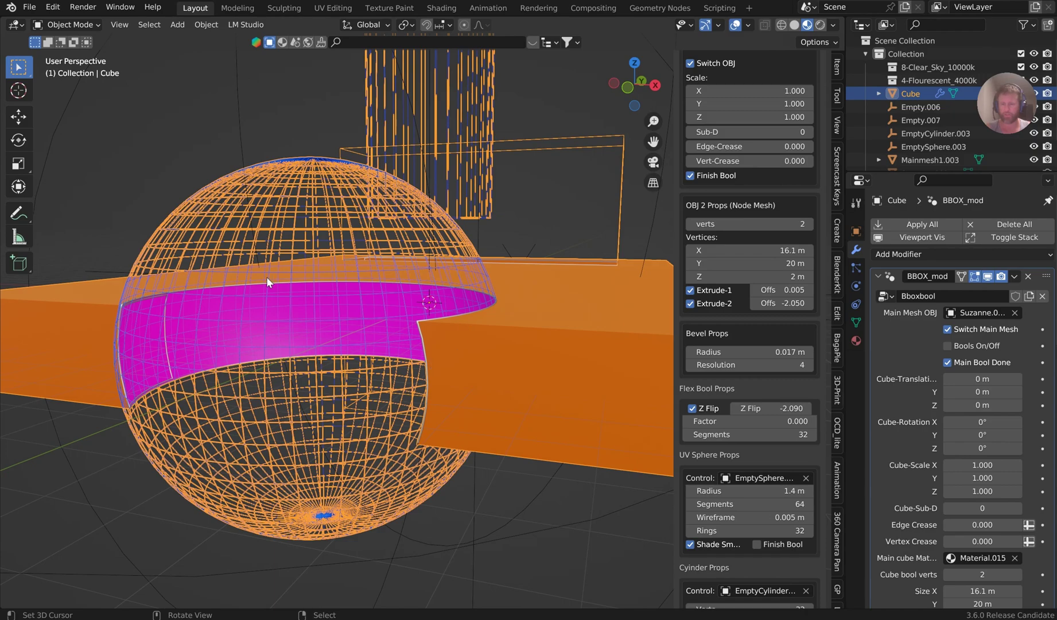
middle_click_drag(237, 282, 490, 441)
middle_click_drag(516, 481, 500, 338)
scroll(507, 333, "up", 5)
scroll(515, 329, "down", 3)
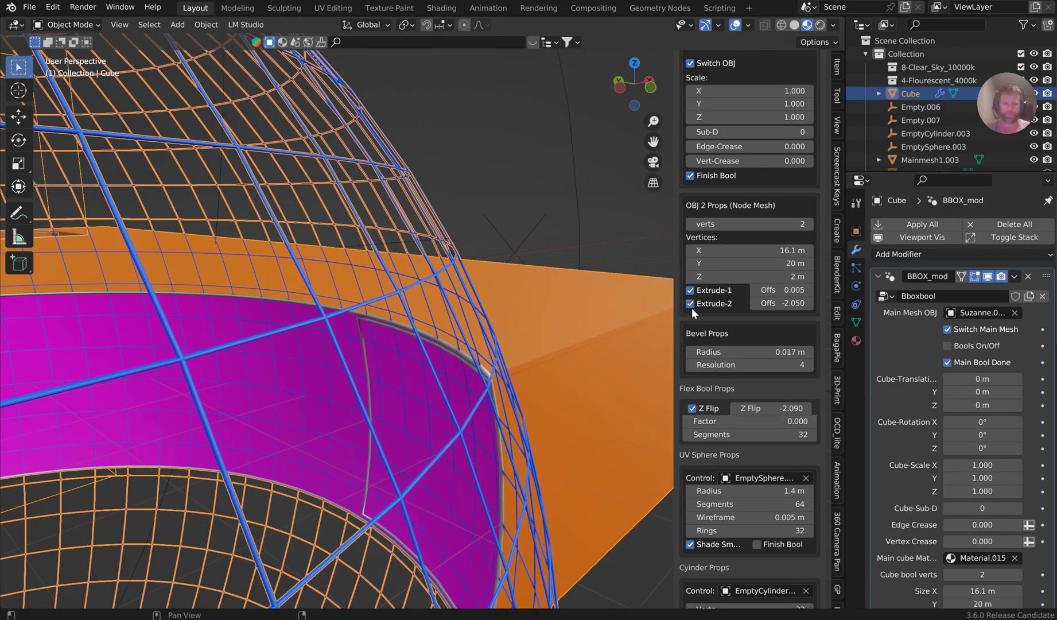
Uncheck Extrude-1 and Extrude-2 in OBJ 2 Props, then view the plate from top.
left_click_drag(691, 302, 691, 290)
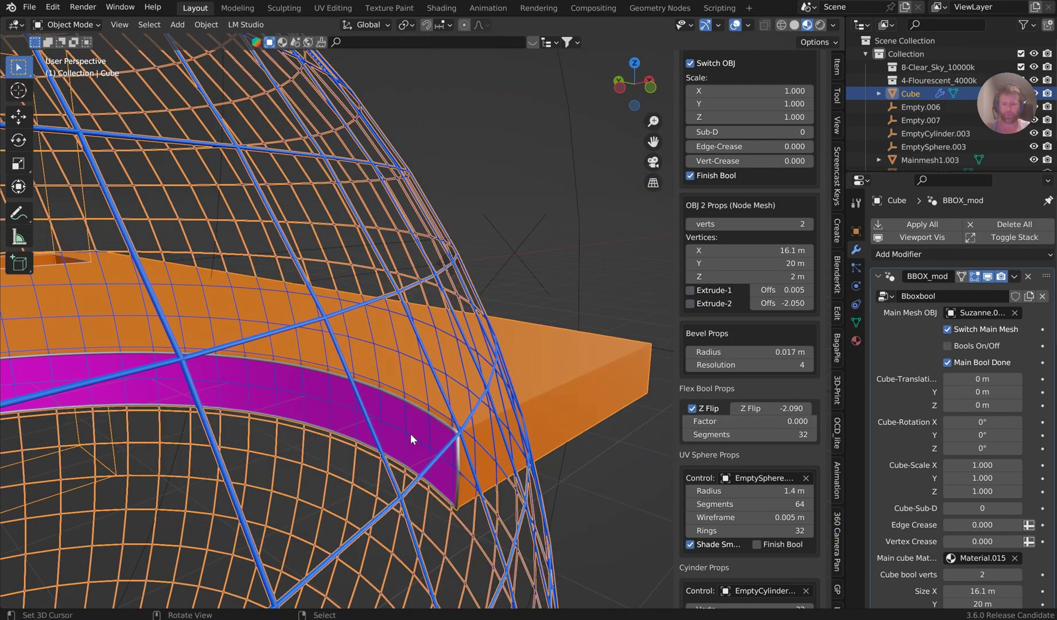
scroll(505, 414, "down", 6)
middle_click_drag(451, 404, 347, 442)
middle_click_drag(424, 353, 344, 367)
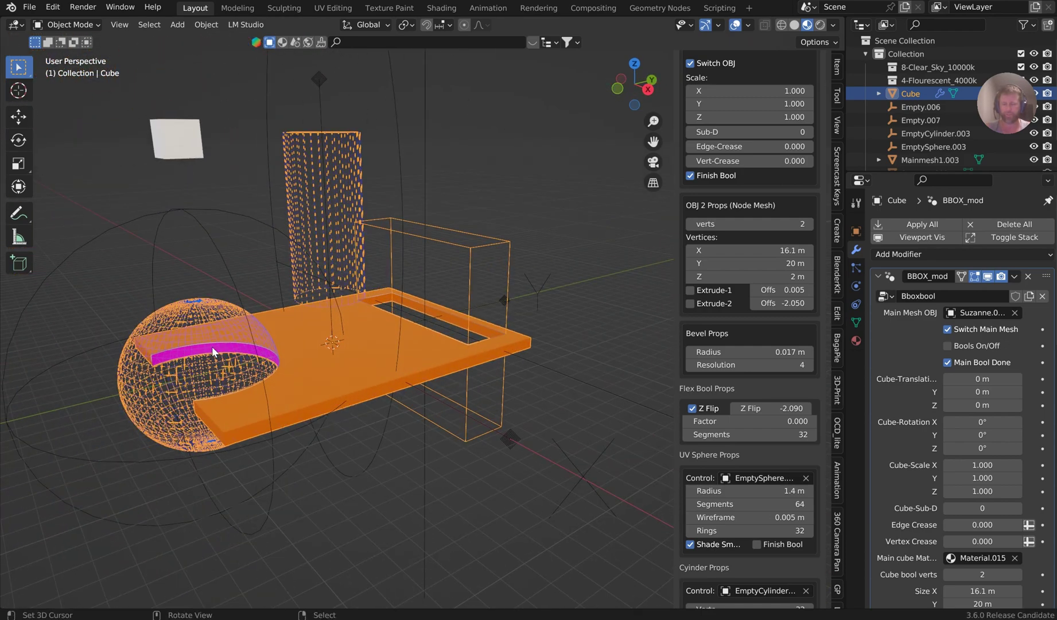
middle_click_drag(492, 365, 470, 233)
scroll(623, 348, "up", 4)
scroll(521, 374, "down", 3)
key("KP_7")
scroll(553, 417, "up", 6)
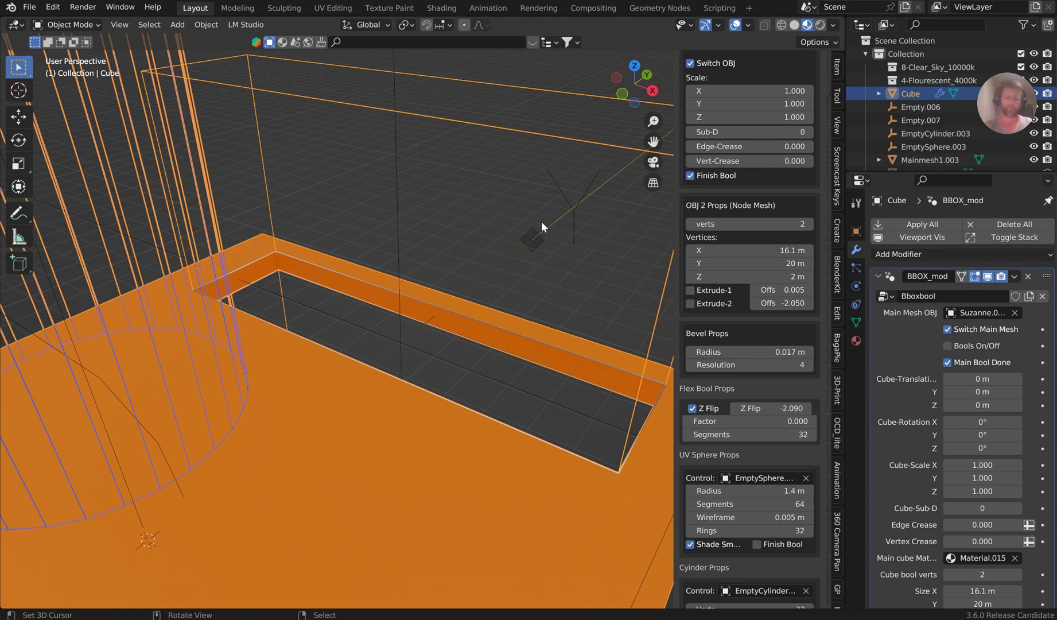
Test a wider bevel at resolution 6, then settle on 0 m radius and resolution 3.
scroll(539, 221, "down", 3)
scroll(534, 254, "up", 1)
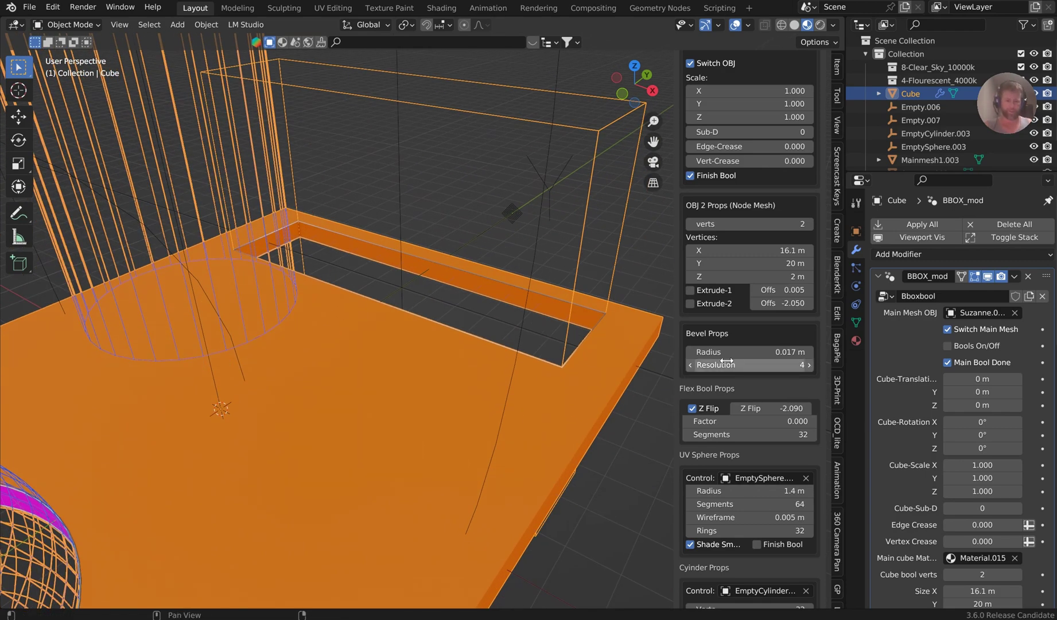
middle_click_drag(588, 328, 318, 238)
scroll(365, 265, "up", 6)
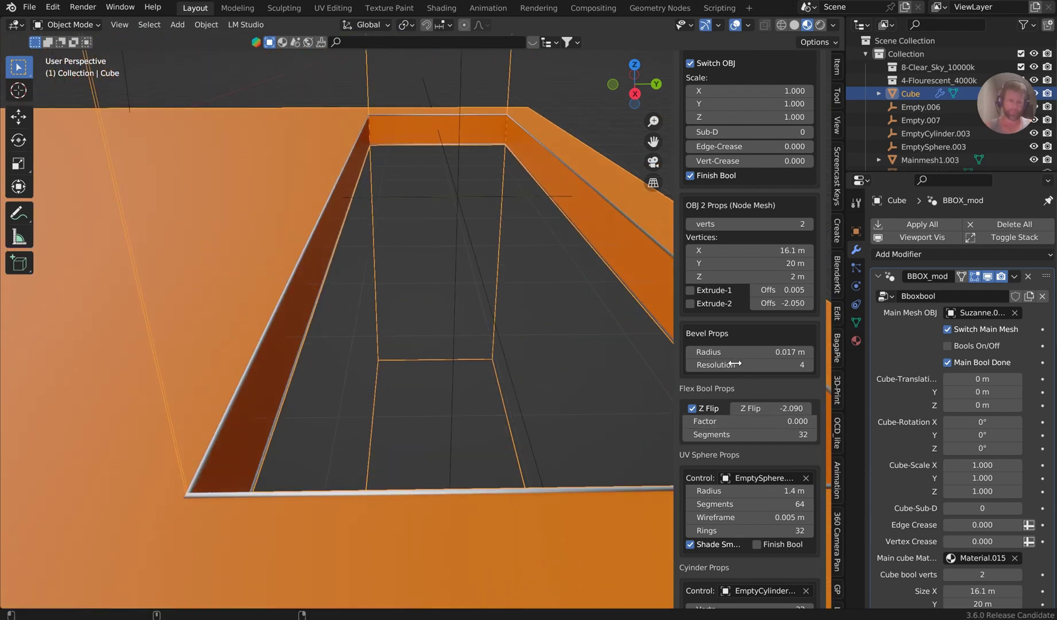
mouse_move(732, 352)
left_mouse_down()
mouse_move(751, 351)
mouse_move(728, 351)
left_mouse_up()
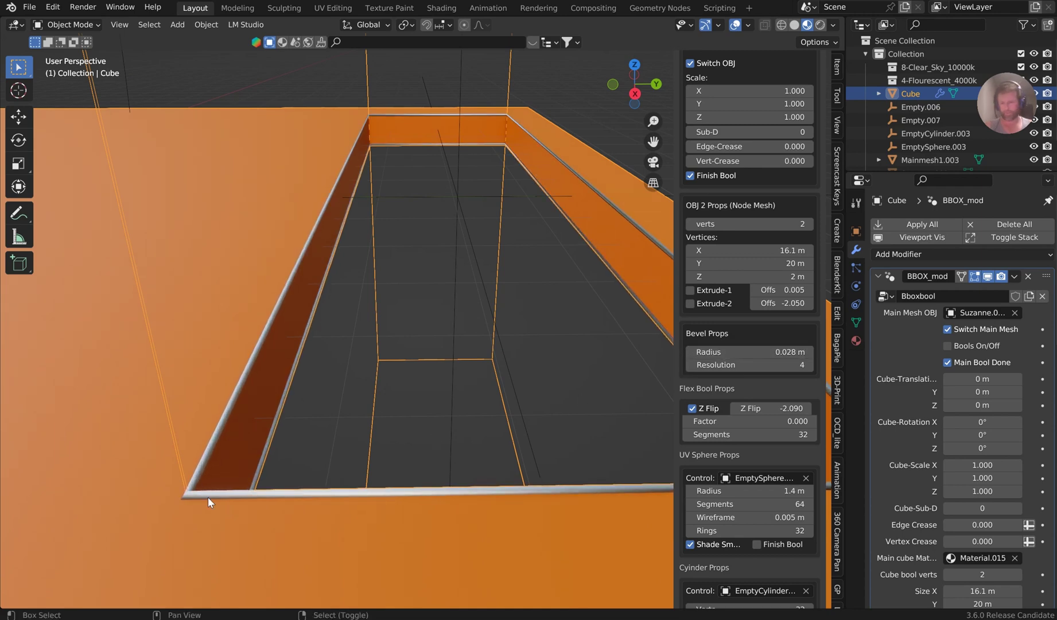
left_click(806, 365)
left_click(806, 365)
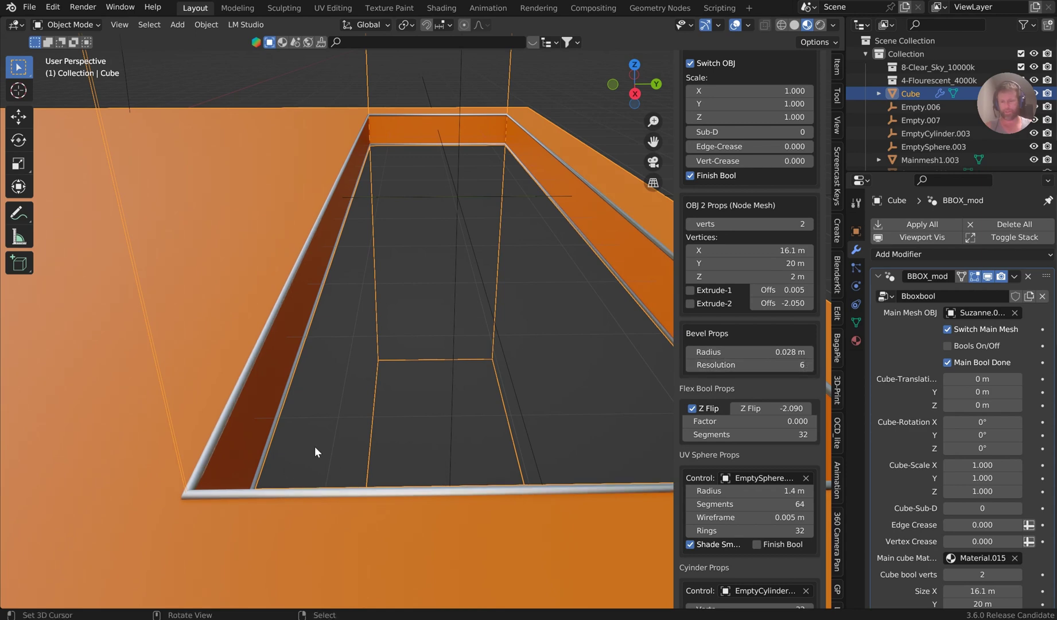
scroll(351, 328, "down", 2)
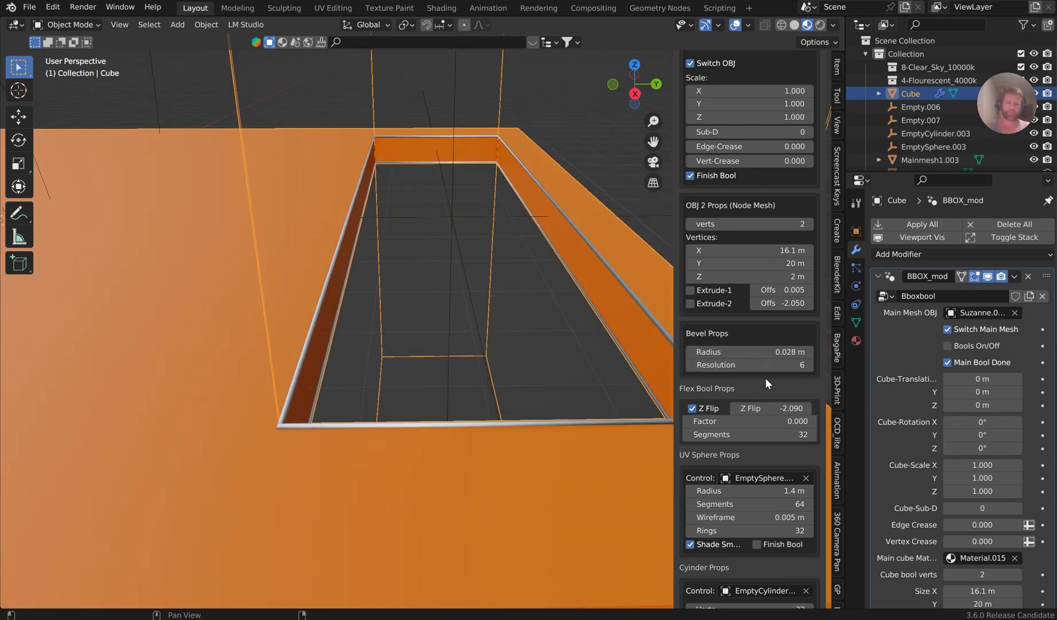
left_click_drag(780, 365, 741, 349)
middle_click_drag(551, 216, 506, 217)
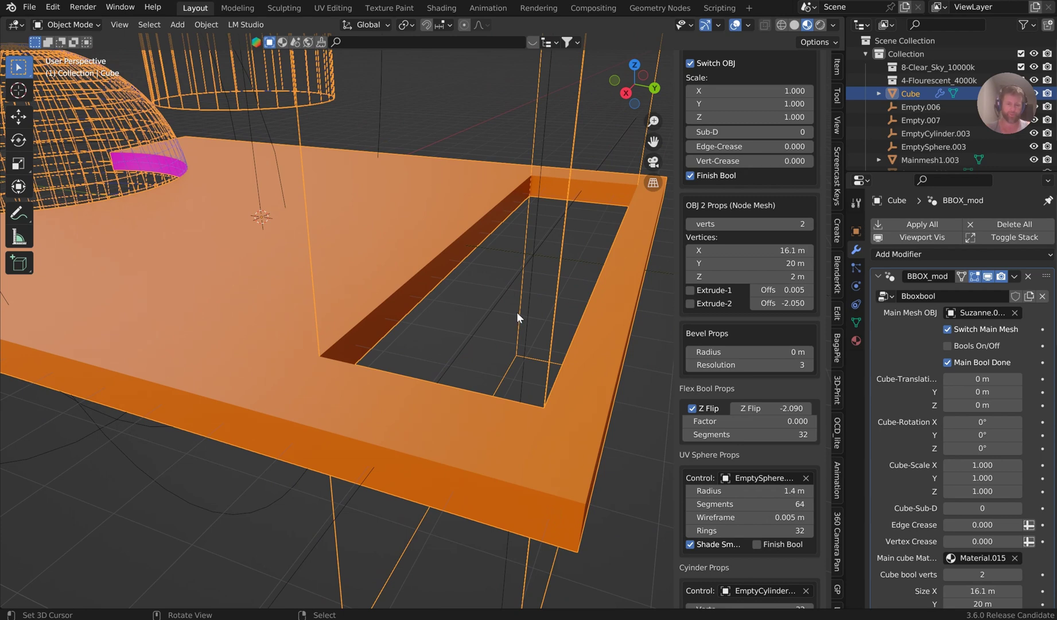
Turn off Z Flip on the flex cut, nudge its factor up, and set Segments to 10.
middle_click_drag(516, 312, 649, 420)
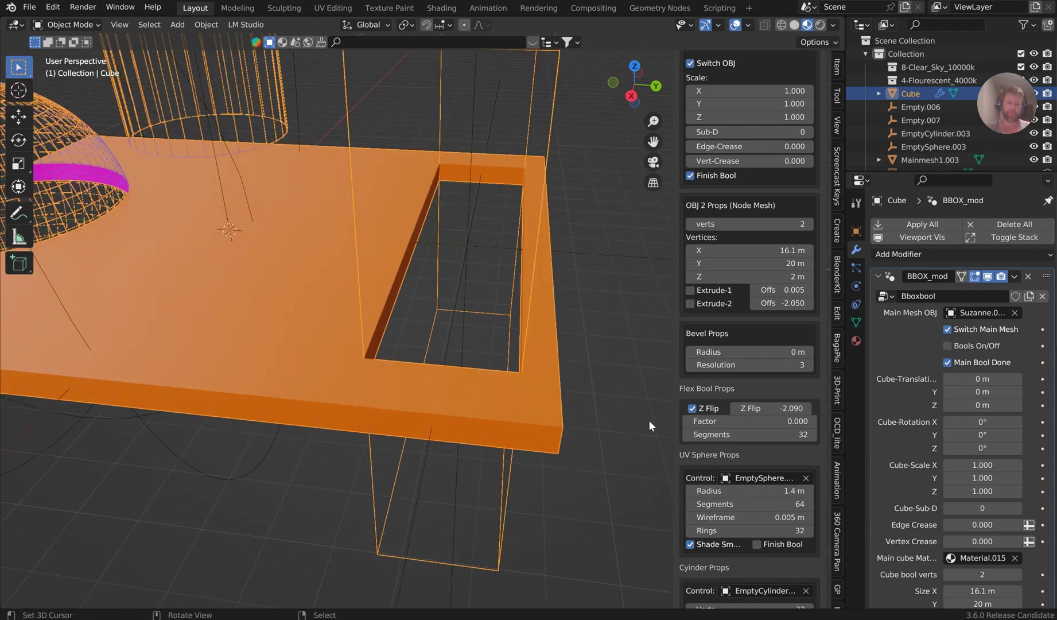
left_click(693, 408)
middle_click_drag(660, 379, 505, 270)
mouse_move(731, 420)
left_mouse_down()
mouse_move(855, 420)
mouse_move(734, 420)
left_mouse_up()
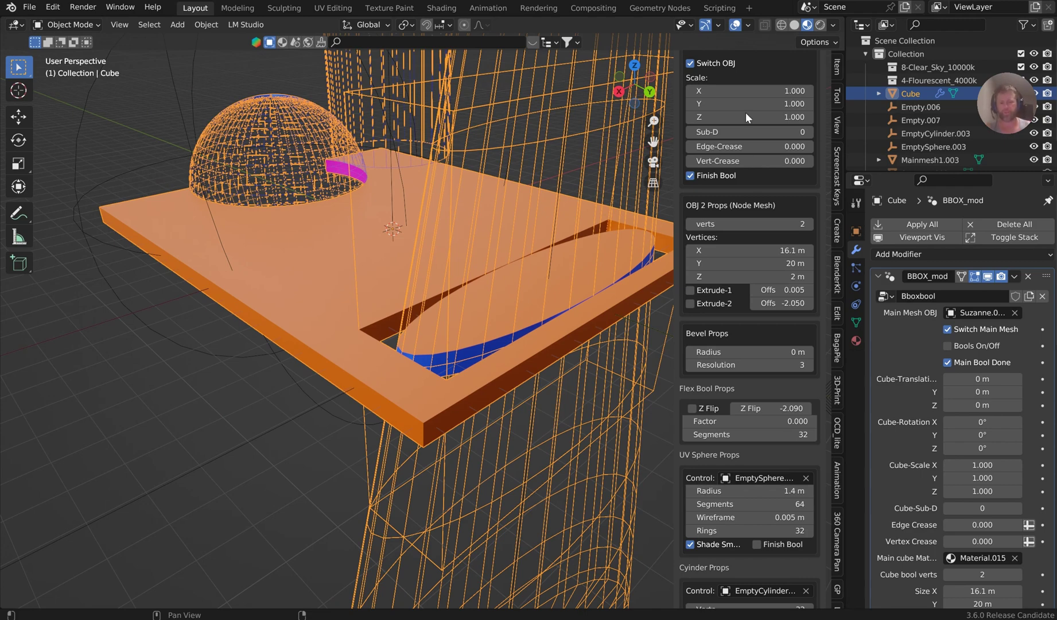
middle_click_drag(541, 217, 552, 226)
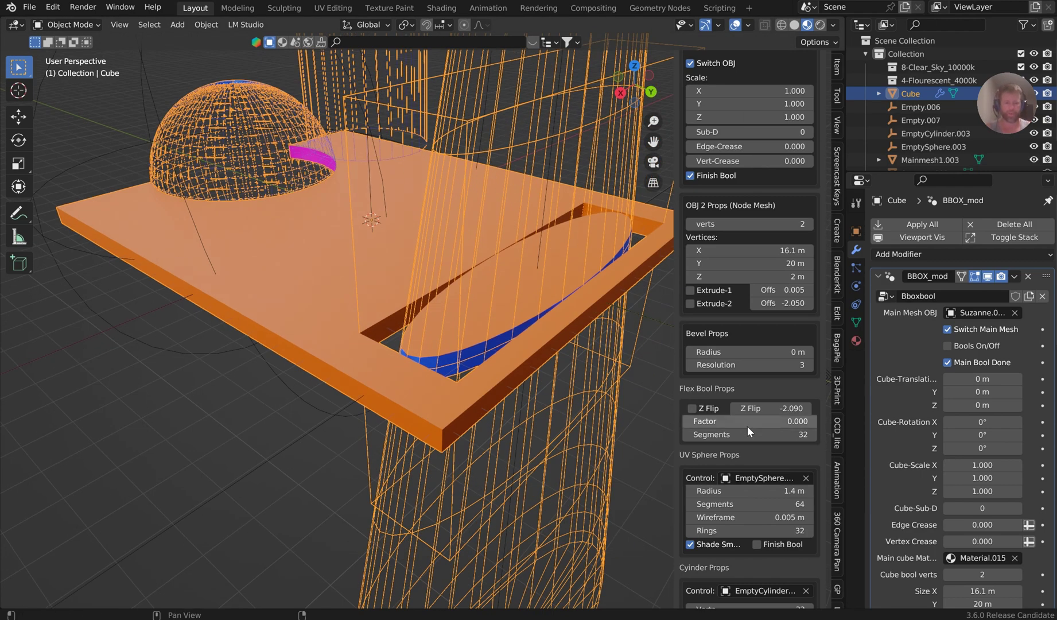
mouse_move(746, 434)
left_mouse_down()
mouse_move(682, 434)
mouse_move(754, 438)
left_mouse_up()
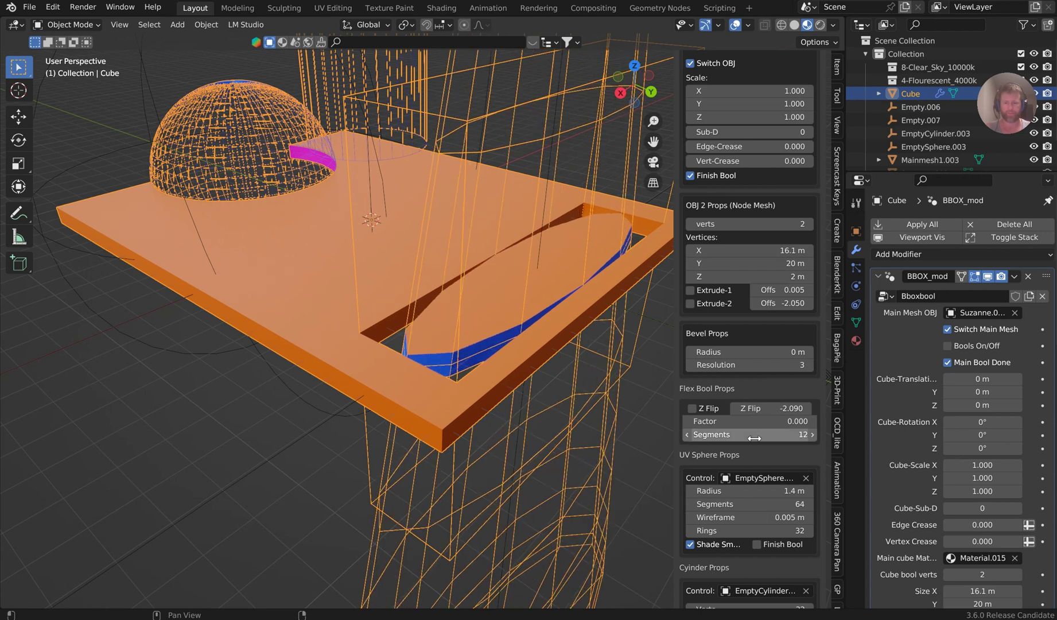
left_click(686, 434)
left_click(687, 435)
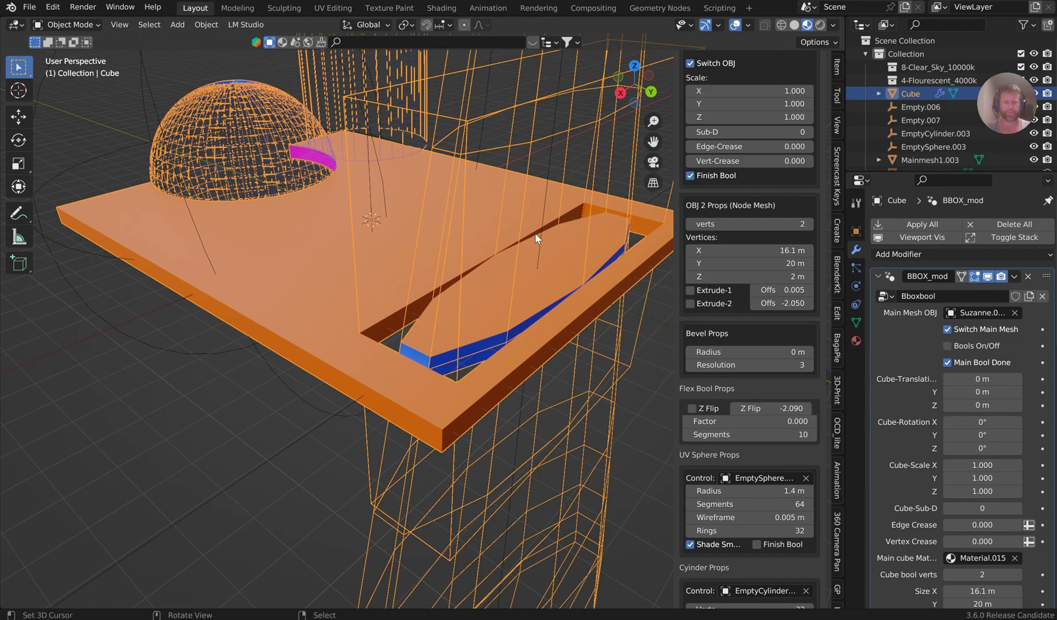
middle_click_drag(535, 235, 572, 221)
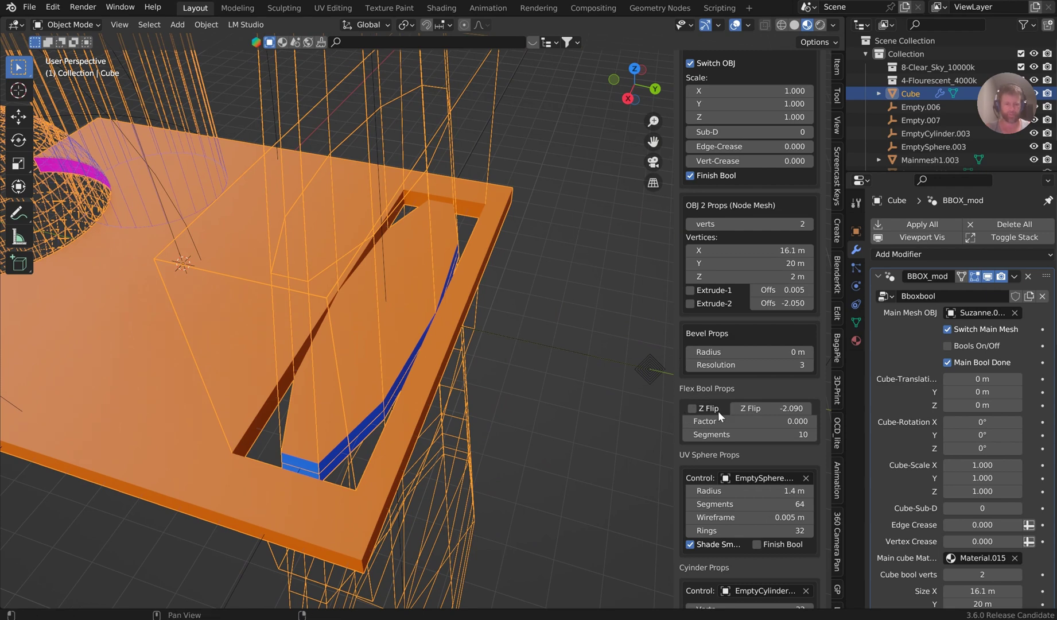
Set the flex cut's Z Flip offset to -1.760 and re-enable Z Flip.
mouse_move(742, 409)
left_mouse_down()
mouse_move(686, 409)
mouse_move(801, 410)
mouse_move(747, 410)
left_mouse_up()
left_click(696, 408)
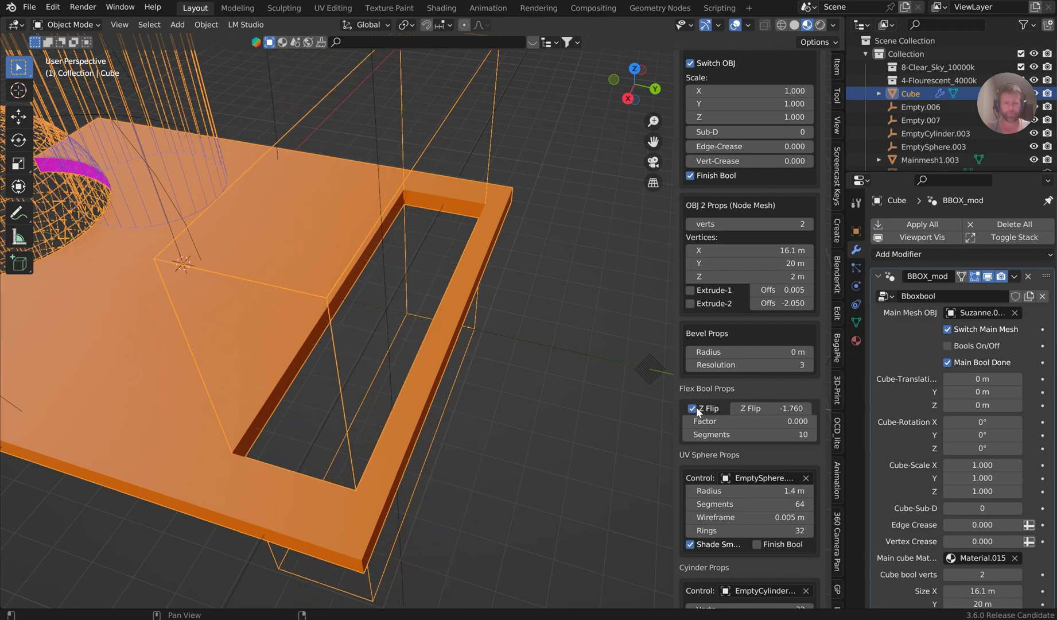
scroll(445, 198, "down", 5)
middle_click_drag(445, 198, 483, 135)
Reselect the Cube plate and switch on Finish Bool in UV Sphere Props.
left_click(439, 83)
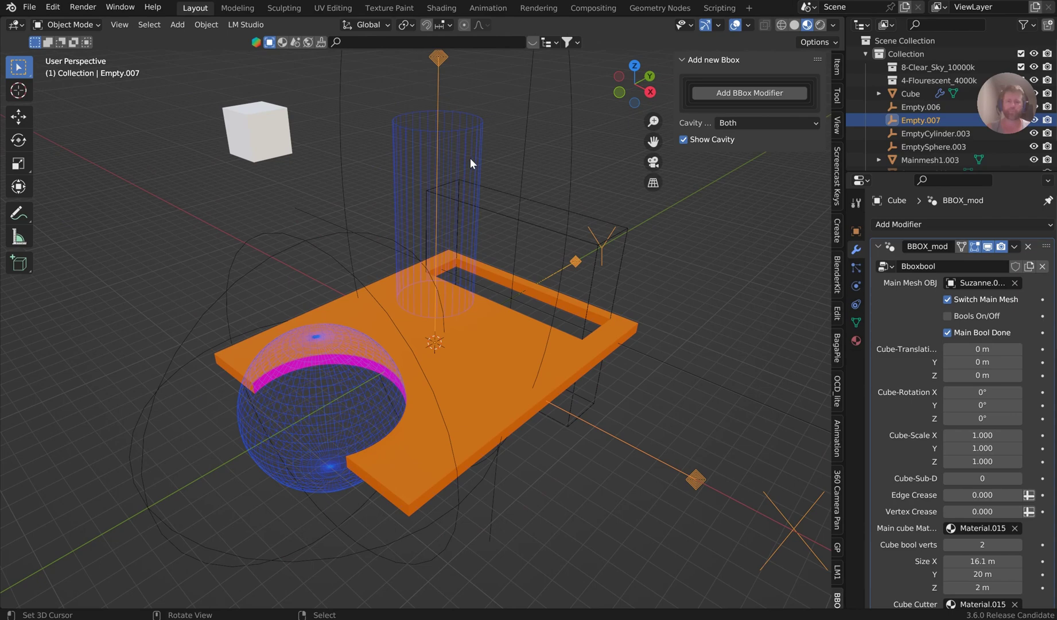
left_click(585, 257)
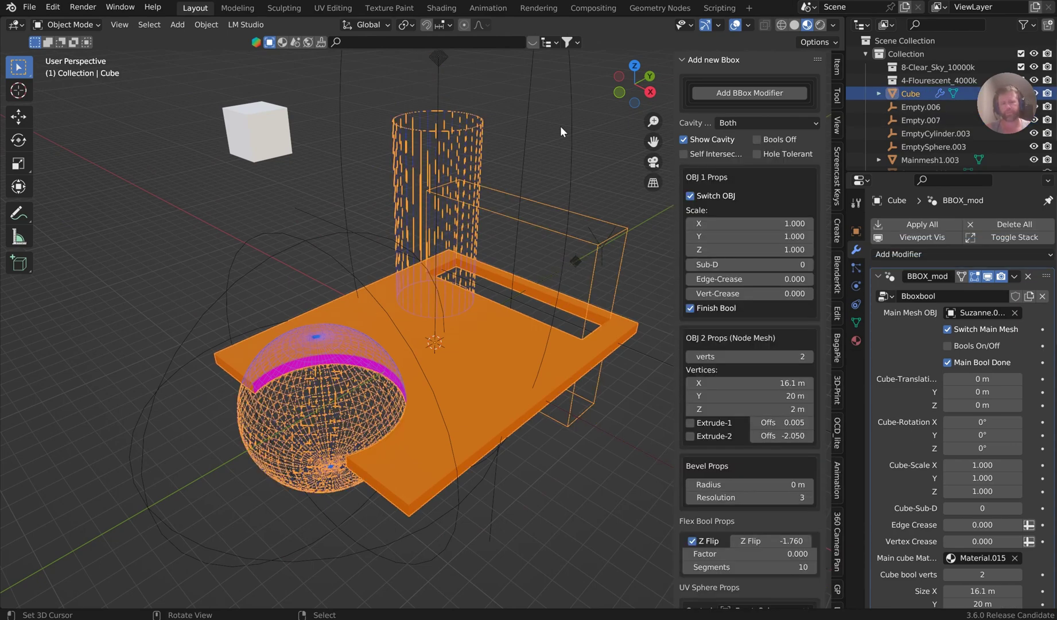
scroll(565, 124, "down", 3)
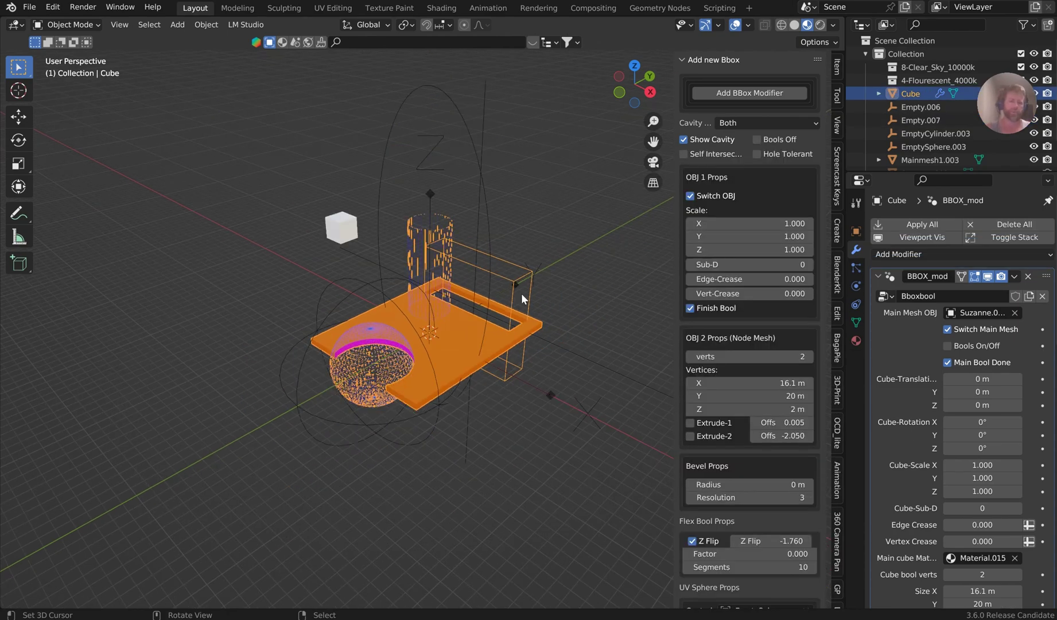
middle_click_drag(543, 294, 488, 336, "shift")
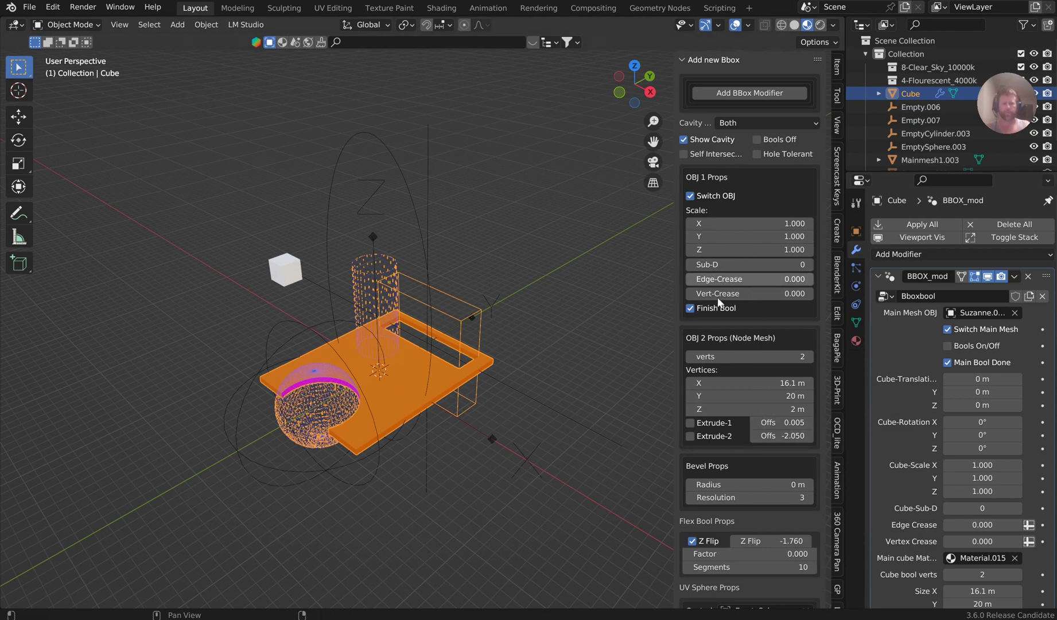
scroll(713, 310, "down", 7)
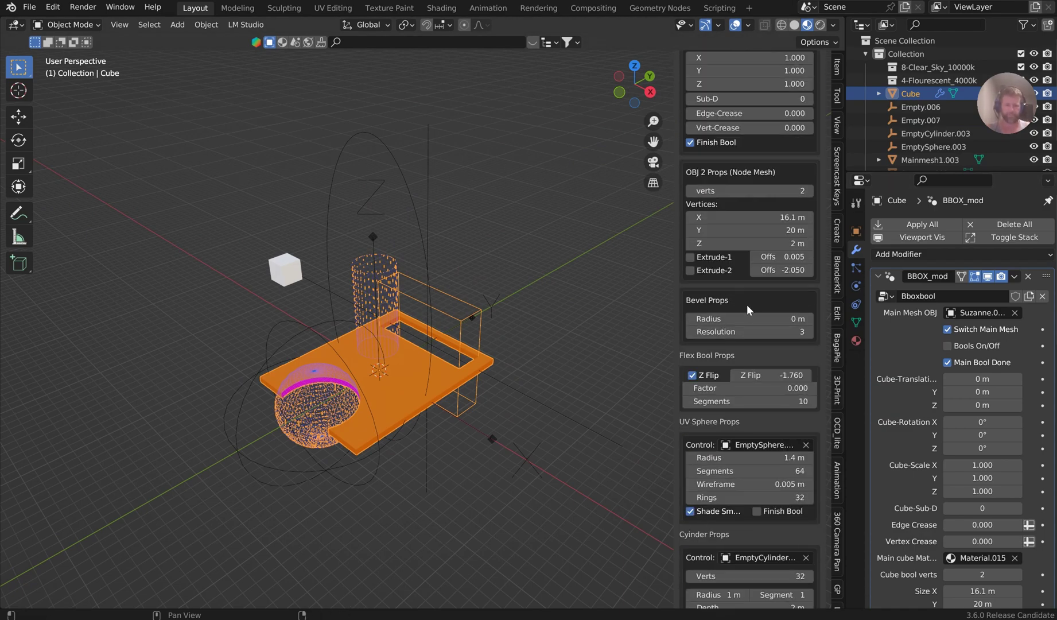
scroll(745, 364, "down", 2)
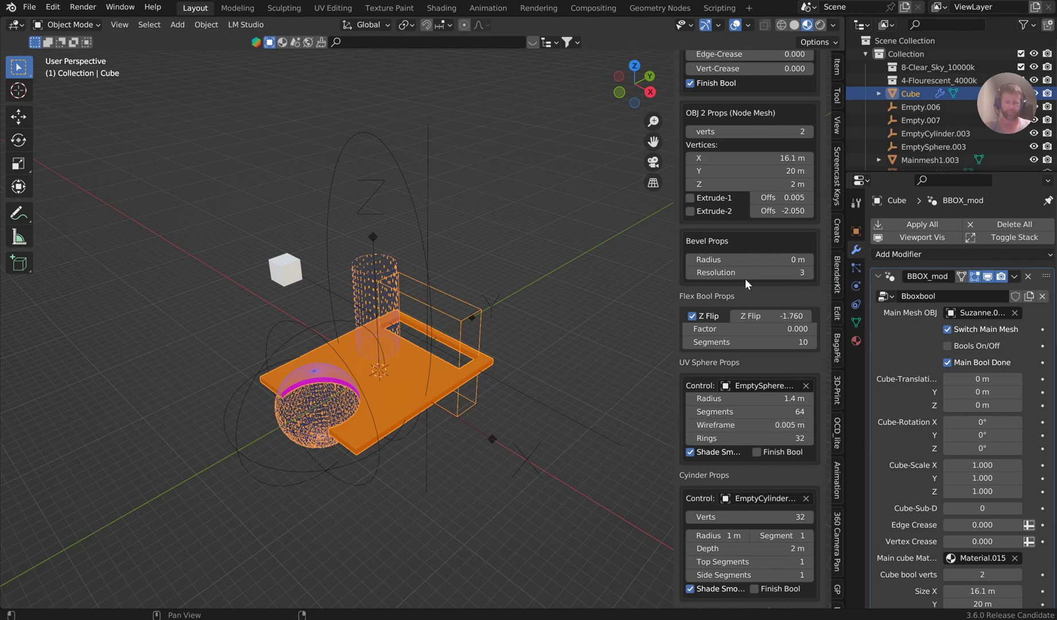
left_click(758, 451)
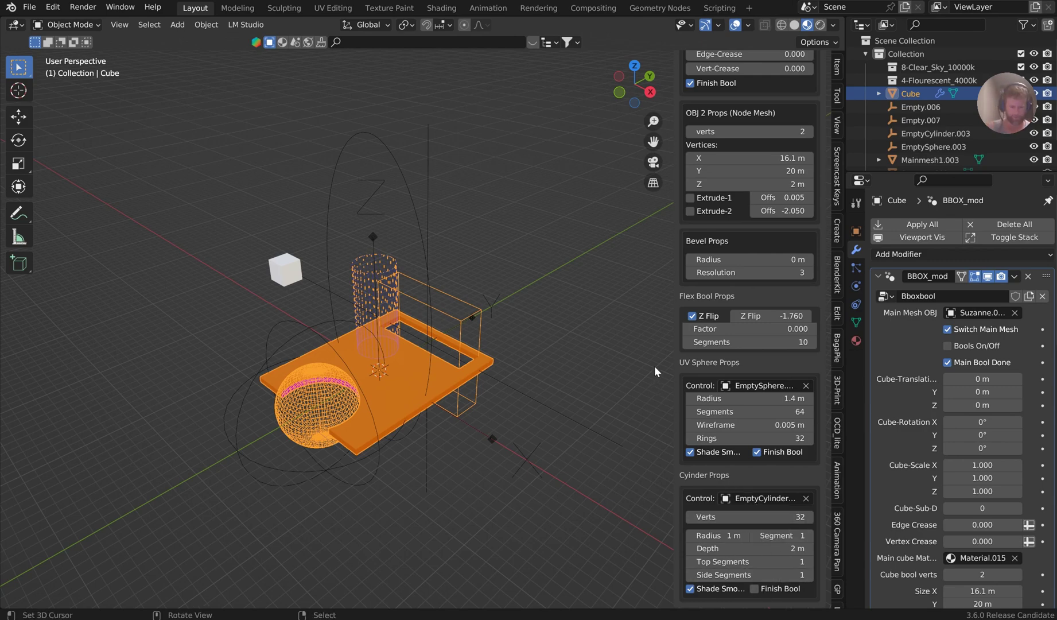
middle_click_drag(646, 352, 562, 291)
middle_click_drag(455, 252, 594, 358, "shift")
scroll(534, 344, "up", 5)
scroll(576, 240, "down", 6)
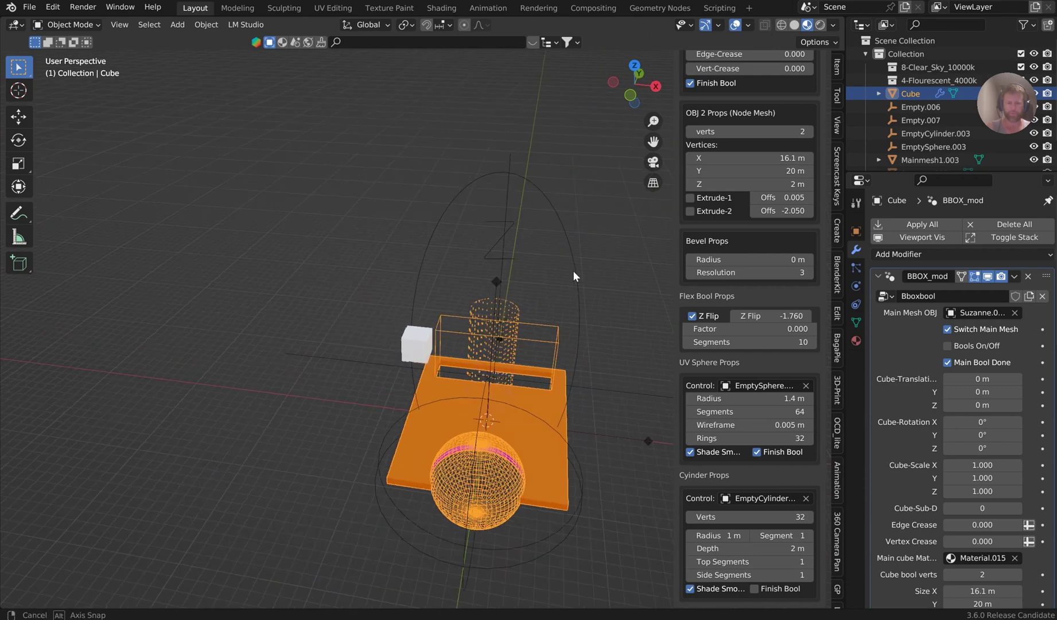
Lower the EmptyCylinder.003 cutter 2 m along Z, then reselect the Cube plate.
left_click(554, 209)
scroll(615, 251, "down", 1)
middle_click_drag(614, 251, 630, 251)
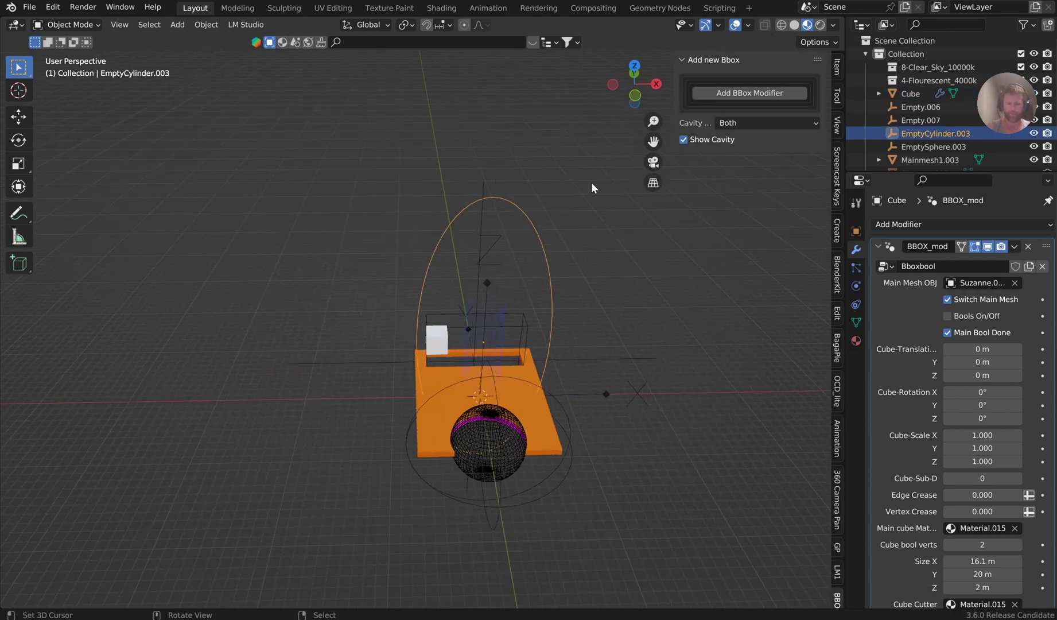
key("g")
key("z")
left_click(574, 310)
middle_click_drag(573, 310, 632, 369)
scroll(615, 359, "up", 5)
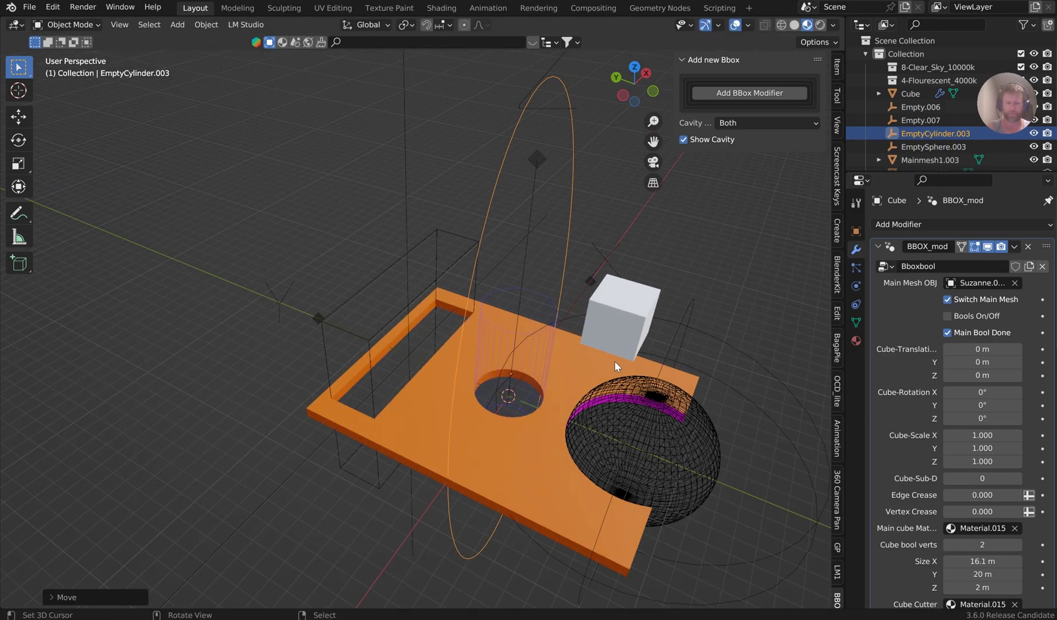
scroll(582, 328, "up", 6)
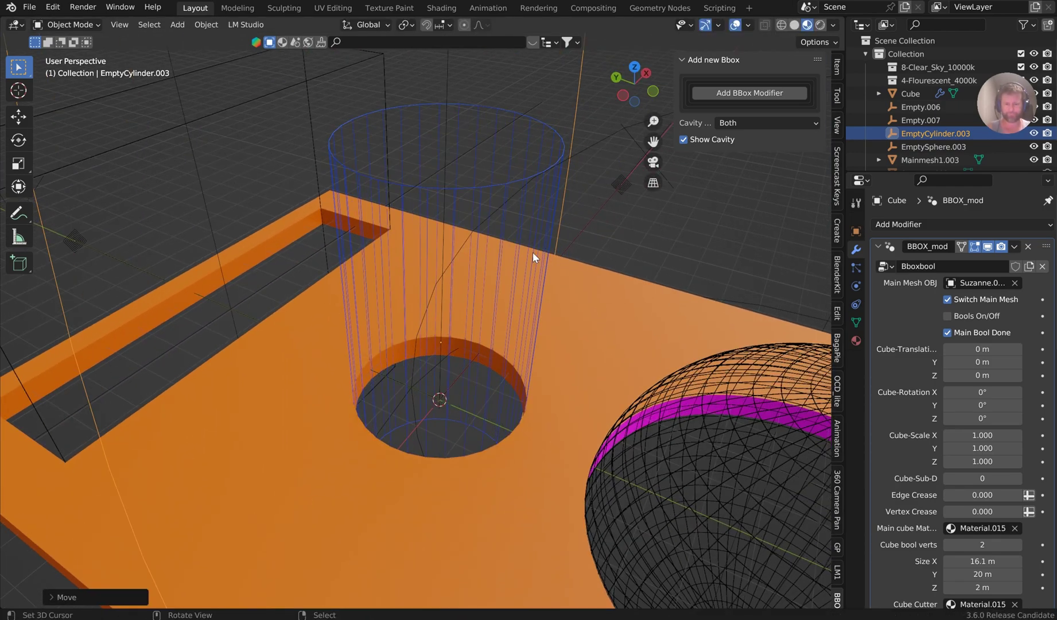
scroll(547, 321, "up", 2)
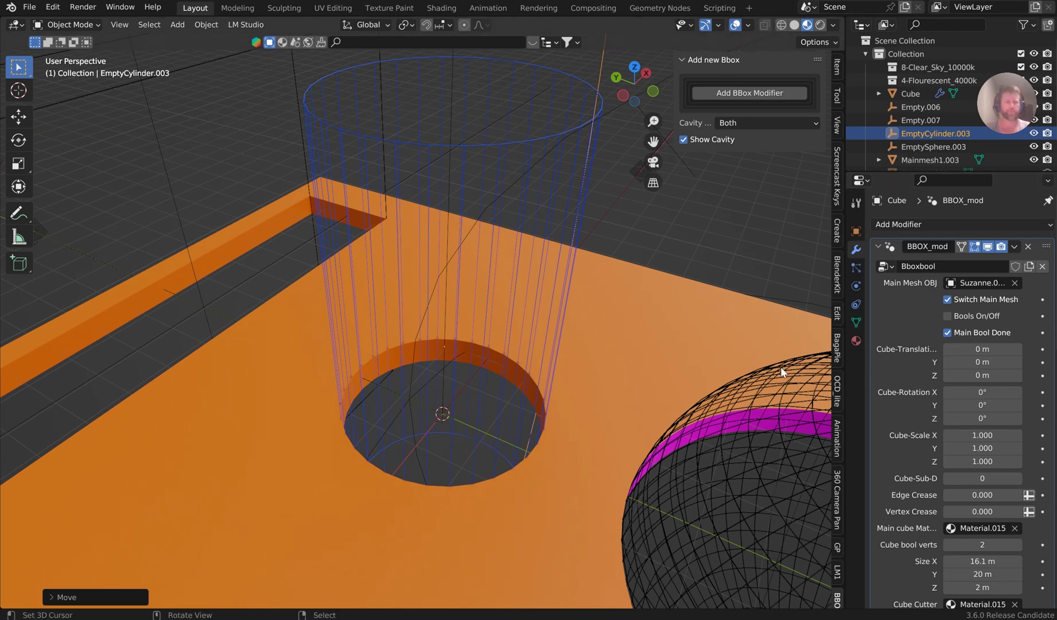
left_click(618, 282)
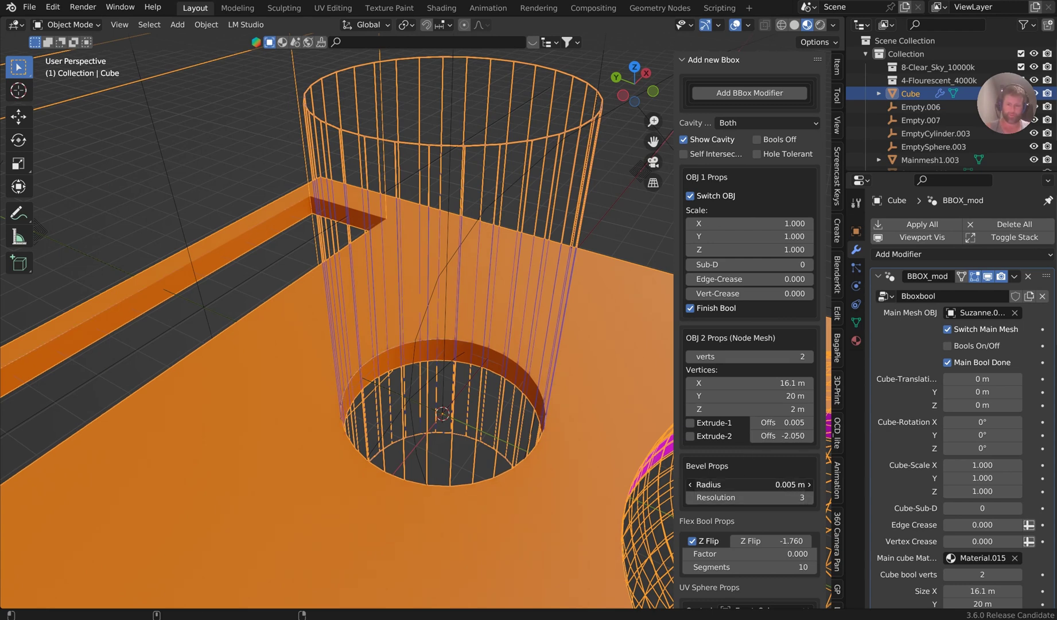
Widen the bevel radius to 0.035 m and raise the cylinder's side segments to 45.
left_click_drag(750, 484, 807, 498)
scroll(546, 356, "down", 2)
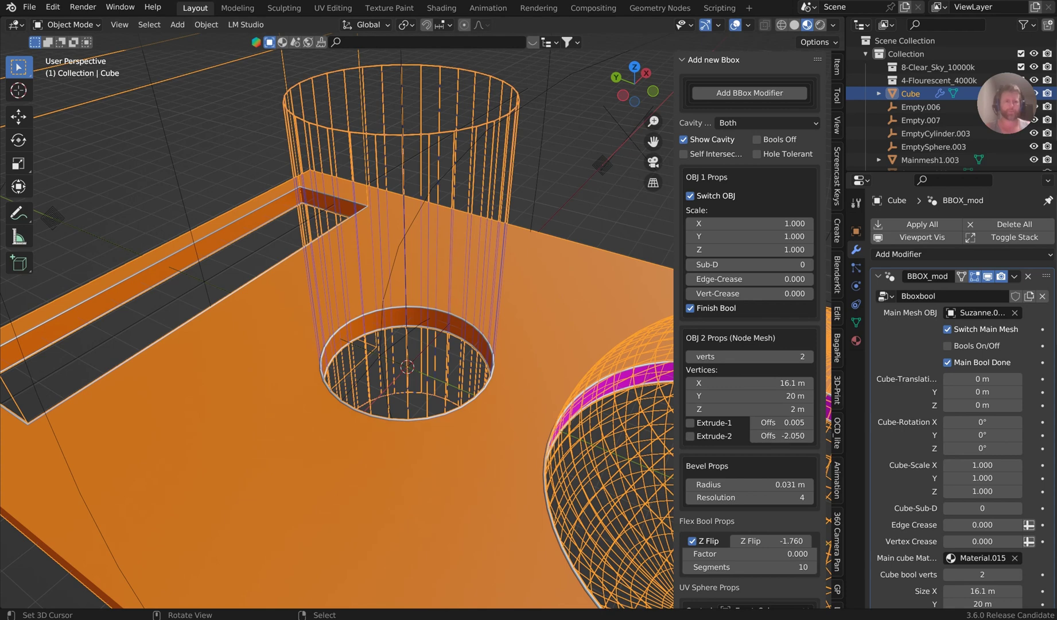
scroll(749, 345, "down", 8)
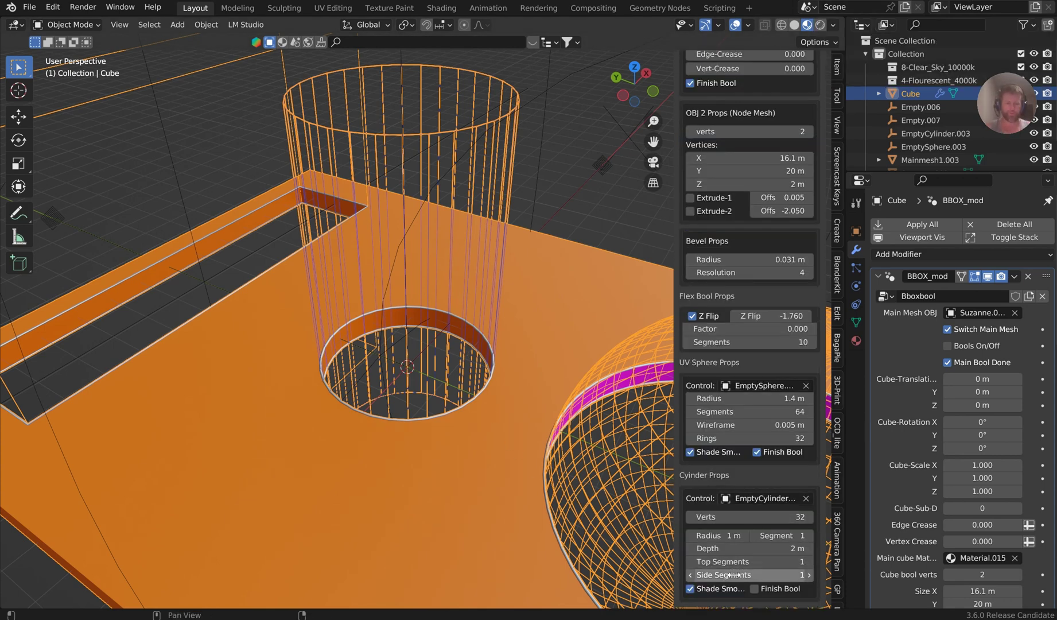
left_click_drag(749, 575, 818, 575)
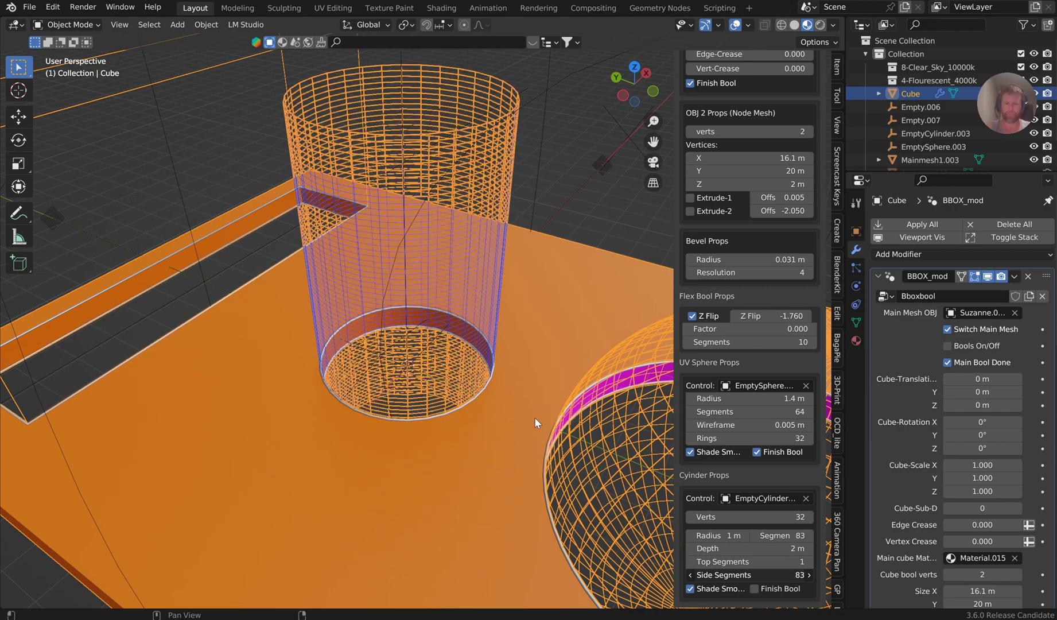
middle_click_drag(536, 418, 419, 378)
middle_click_drag(311, 227, 431, 155)
Reset the cylinder's side segments to 1 and reduce its depth to 0.63 m.
left_click(483, 154)
key("g")
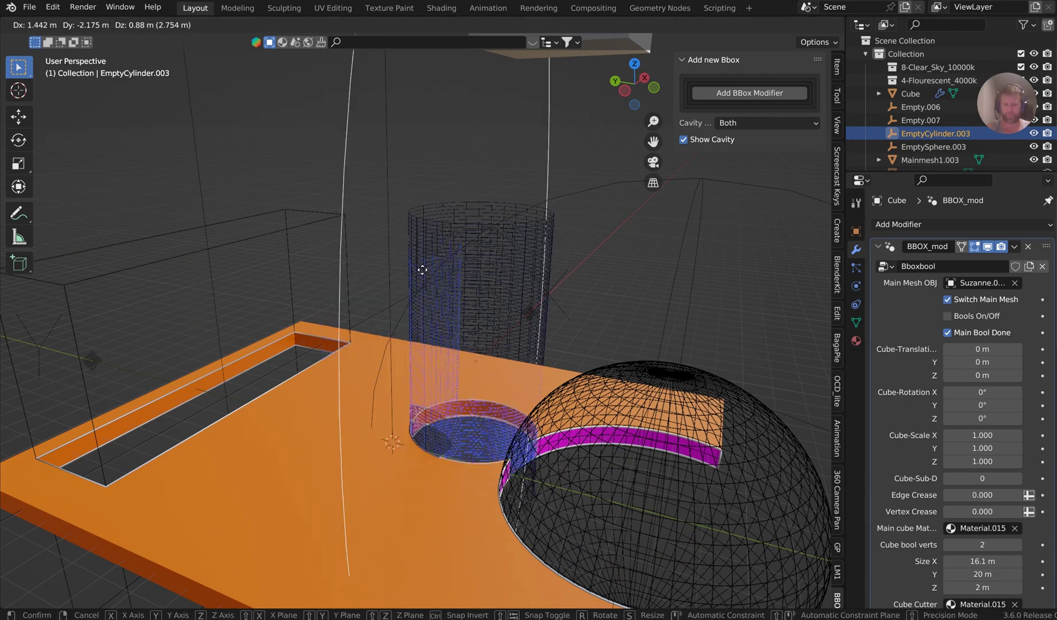
right_click(531, 363)
left_click(531, 363)
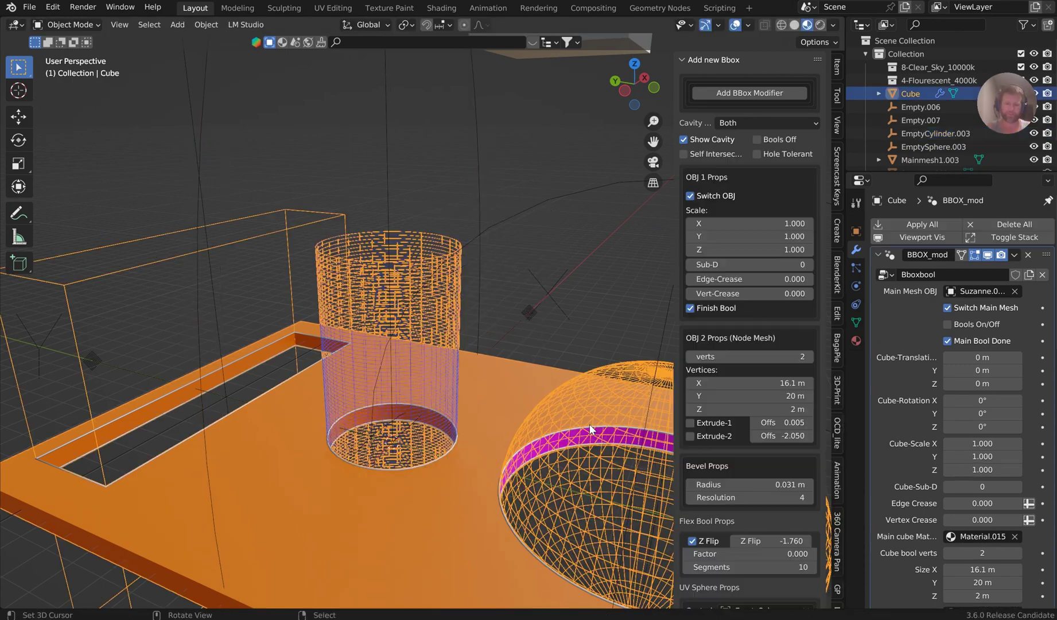
scroll(749, 539, "down", 8)
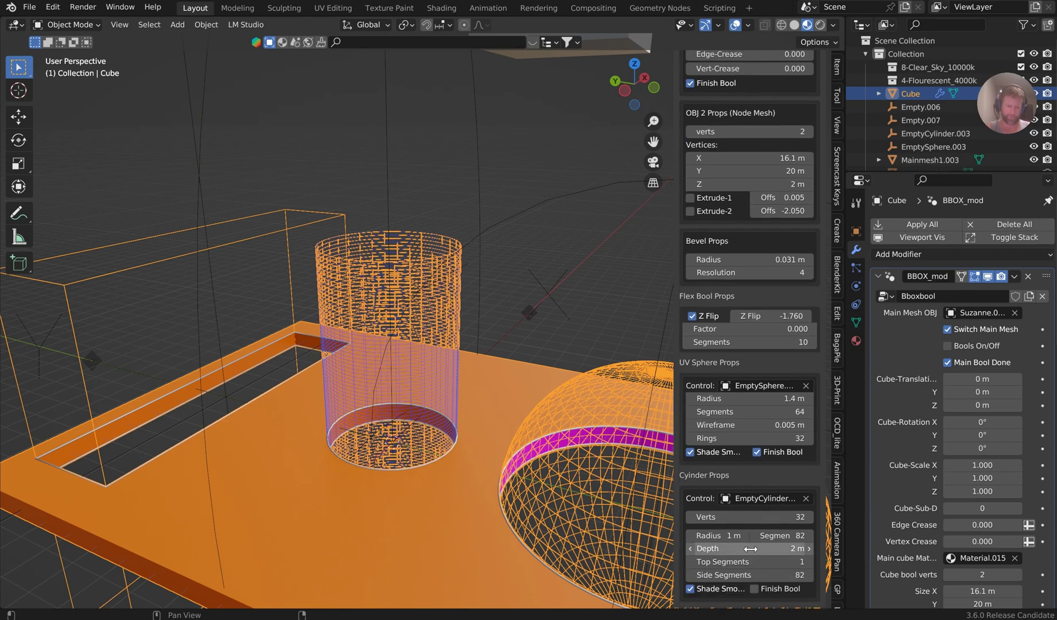
left_click_drag(749, 575, 697, 575)
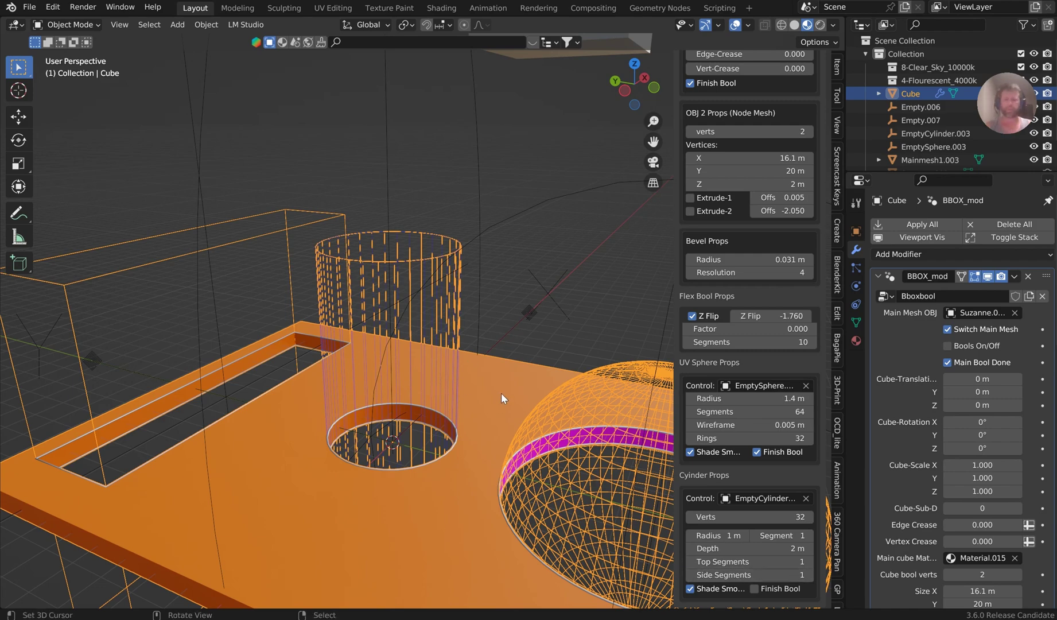
mouse_move(501, 393)
middle_mouse_down()
mouse_move(495, 406)
mouse_move(505, 413)
middle_mouse_up()
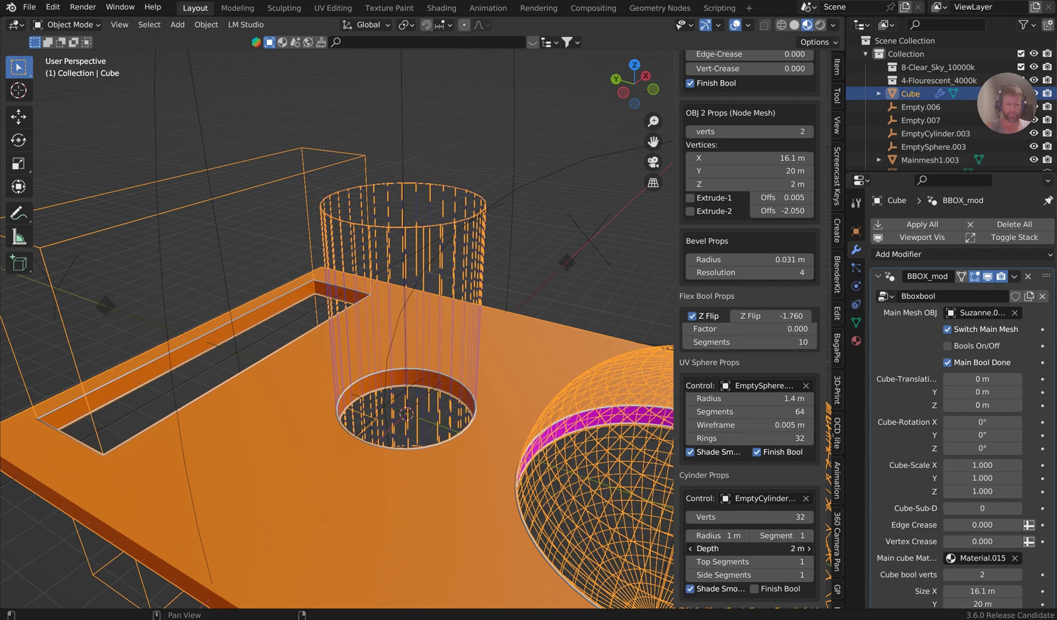
left_click_drag(761, 548, 734, 548)
Enlarge the cylinder radius to 1.6 m and raise its top segments from 25 to 48.
scroll(616, 440, "up", 2)
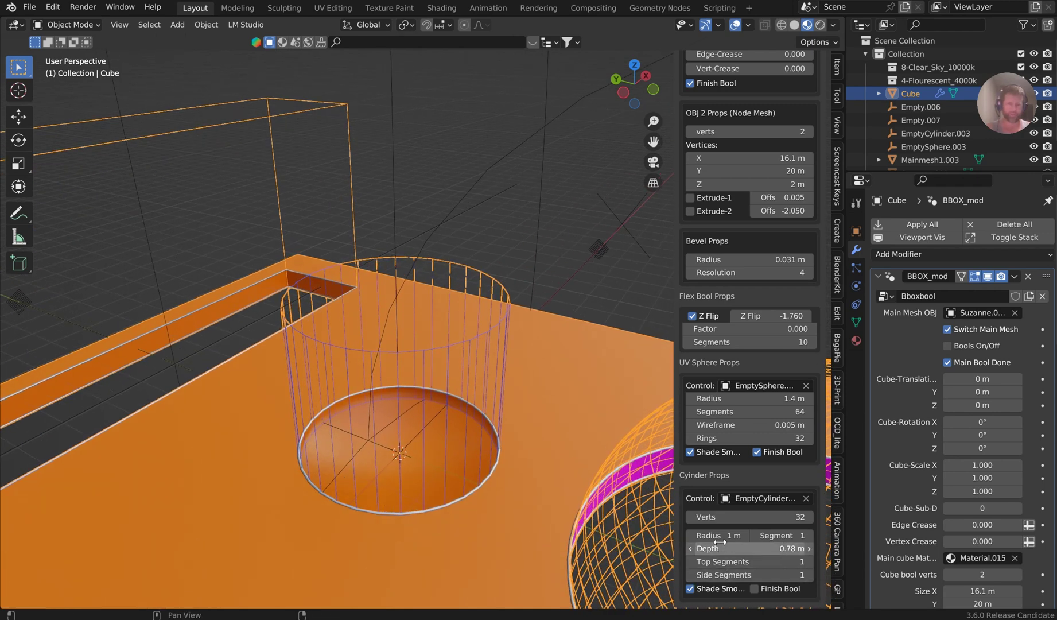
left_click_drag(716, 535, 780, 562)
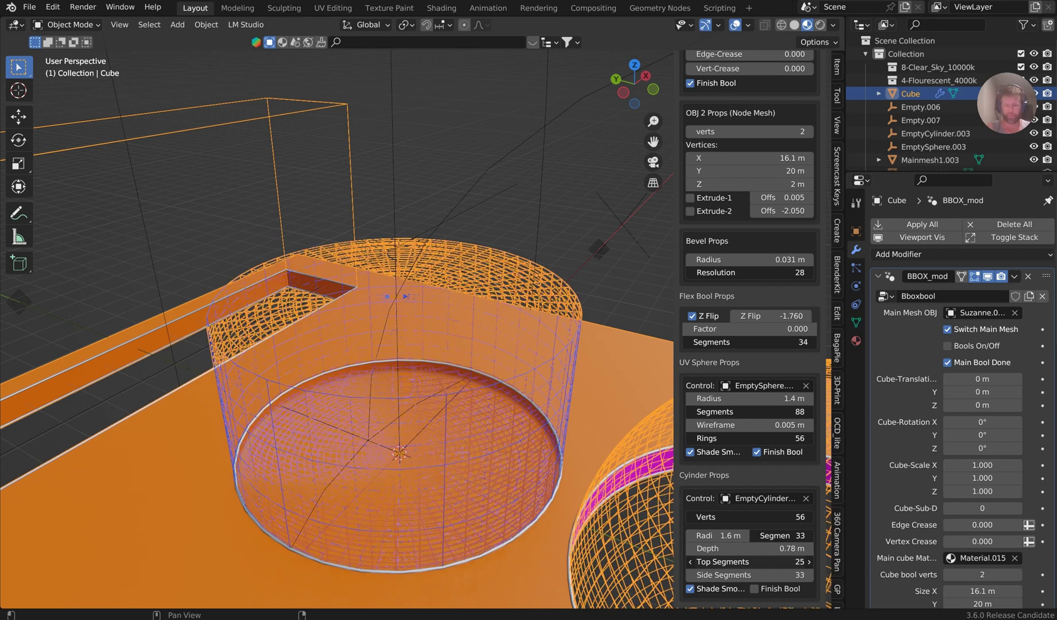
left_click_drag(752, 561, 804, 562)
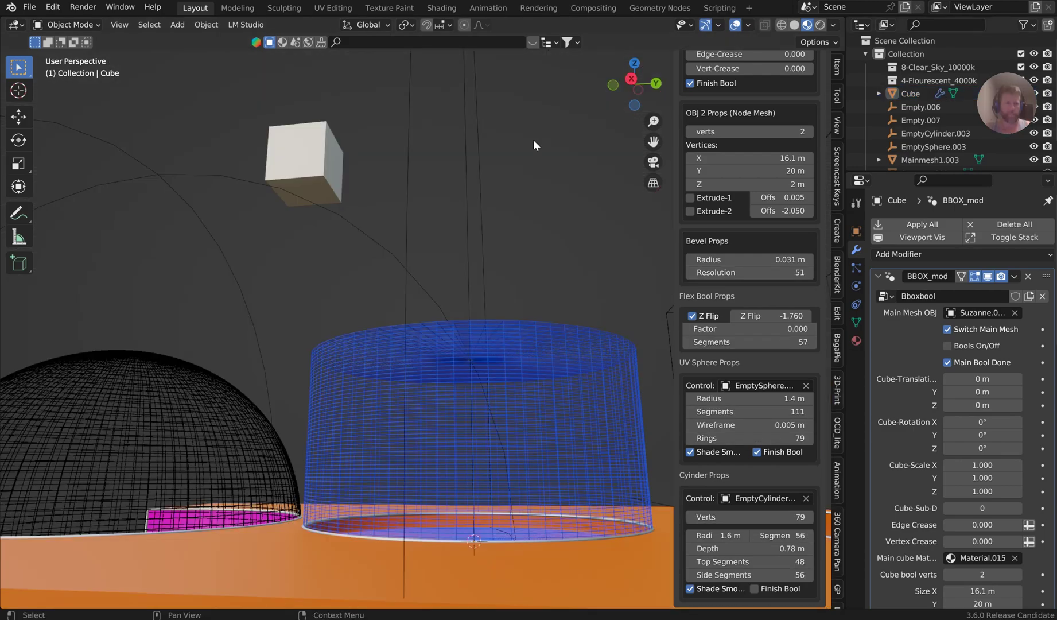
middle_click_drag(534, 144, 455, 305)
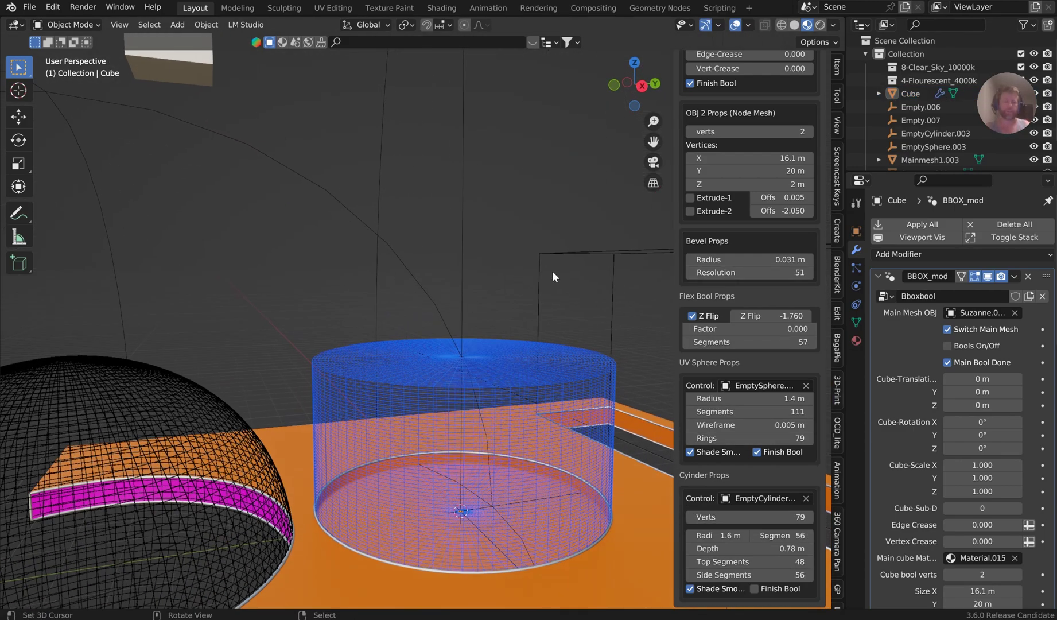
middle_click_drag(554, 274, 493, 183, "shift")
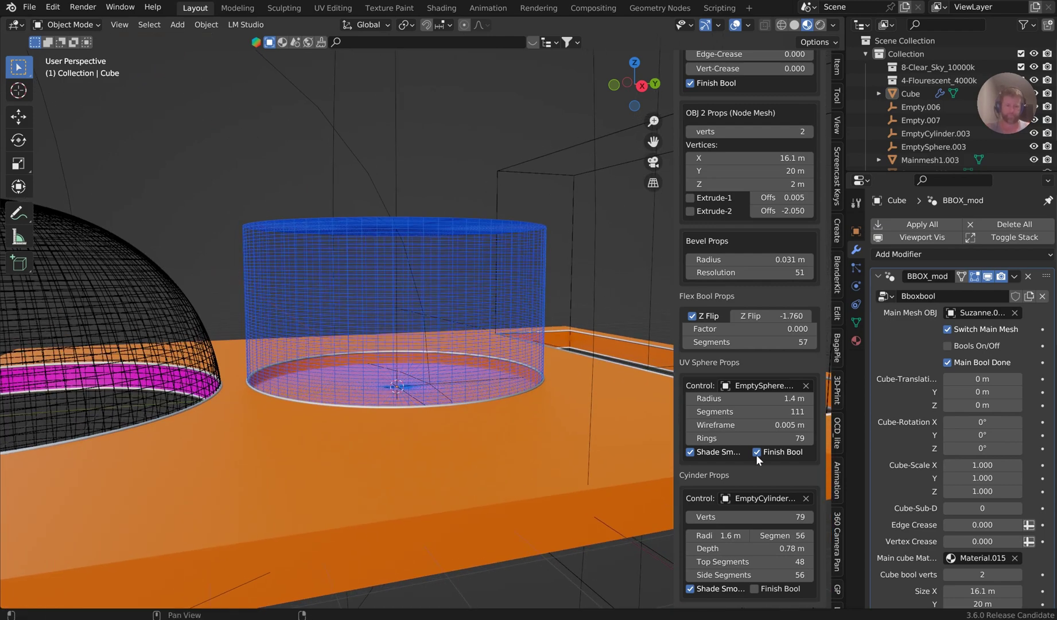
scroll(1005, 517, "down", 7)
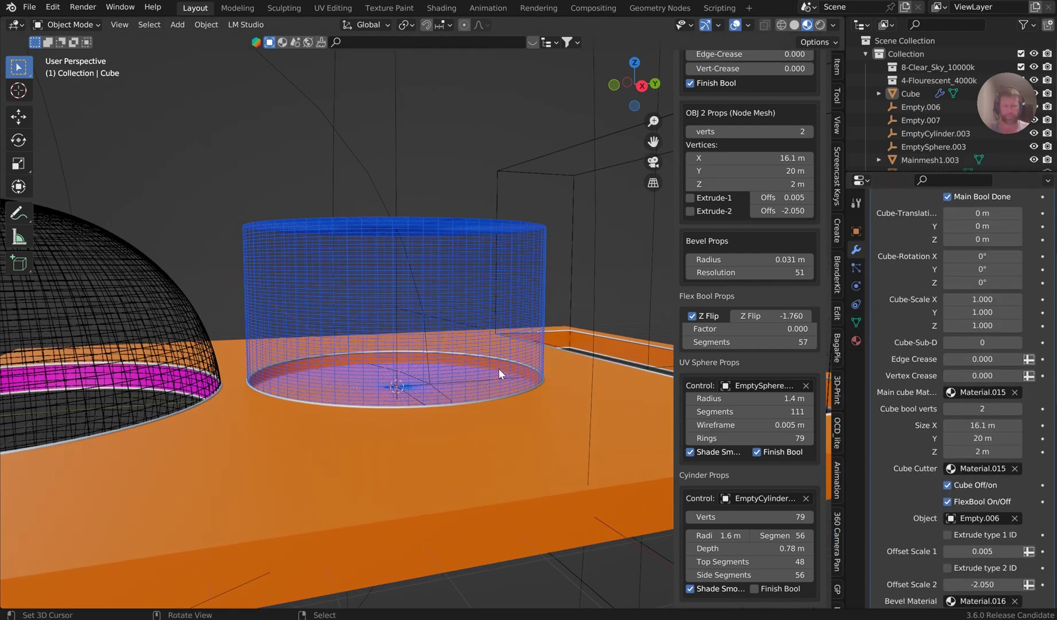
Scroll the BBOX_mod panel to the UV Wireframe settings and orbit to face the sphere.
scroll(1003, 527, "down", 8)
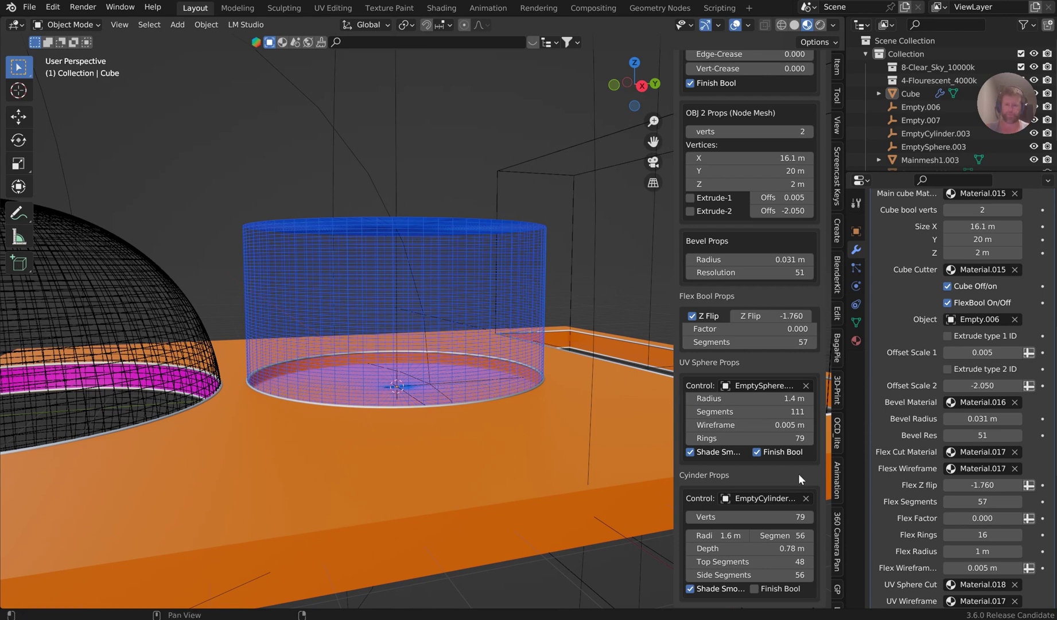
scroll(983, 516, "down", 3)
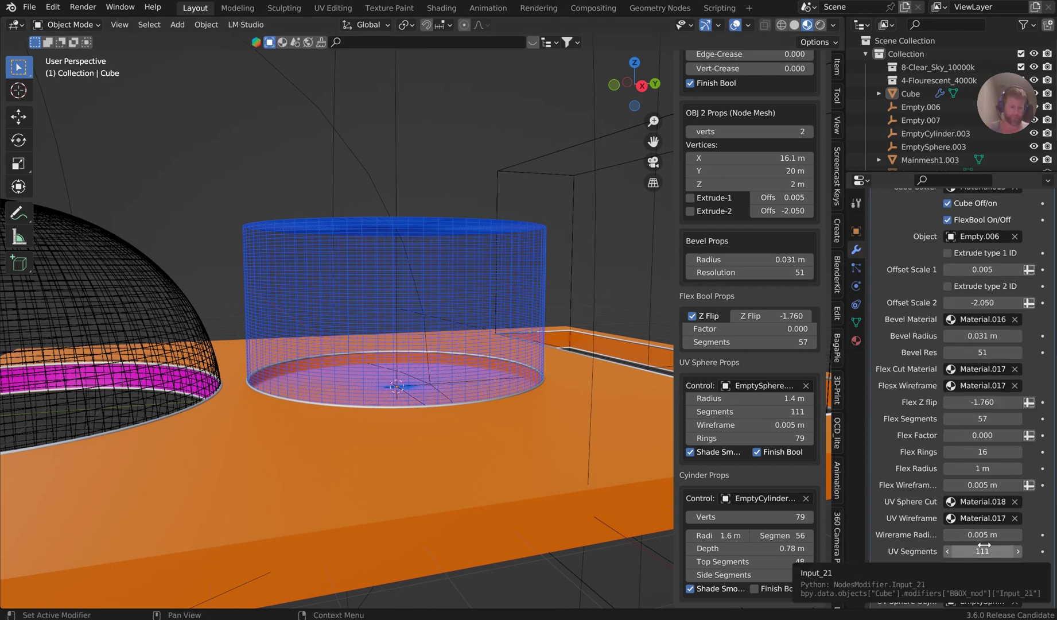
scroll(984, 545, "down", 6)
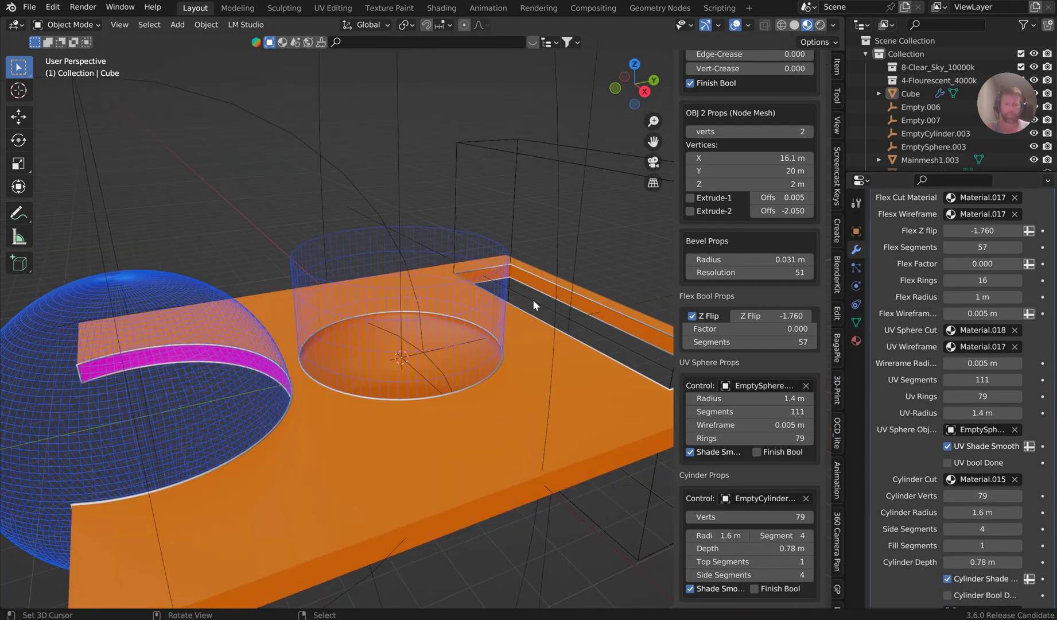
middle_click_drag(533, 299, 631, 280)
middle_click_drag(591, 329, 652, 337)
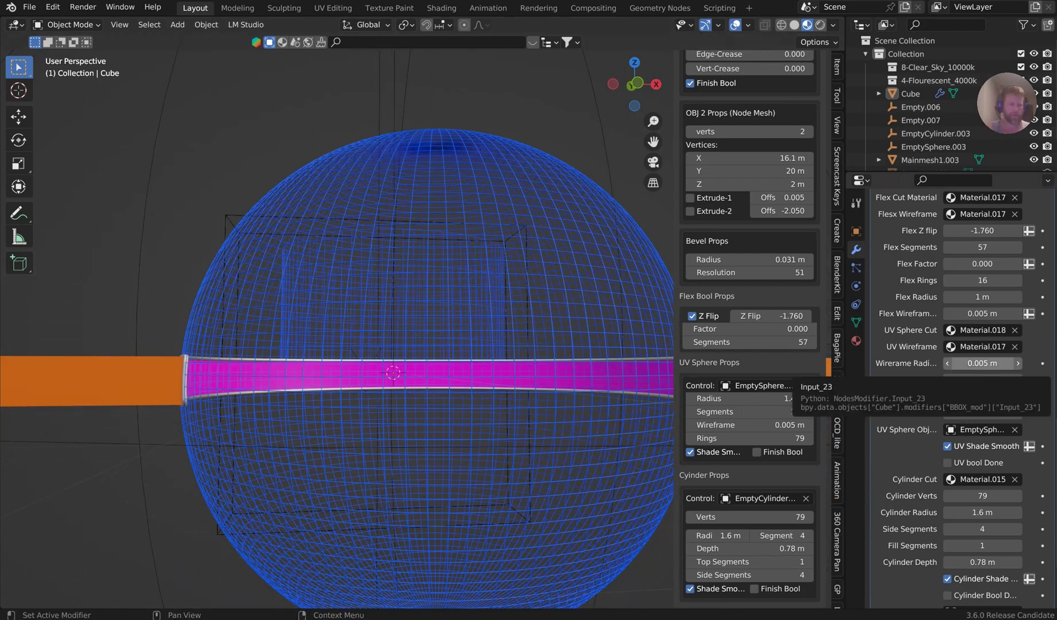
Try a 0.1 m sphere wireframe radius, then settle on 0.002 m.
left_click(989, 365)
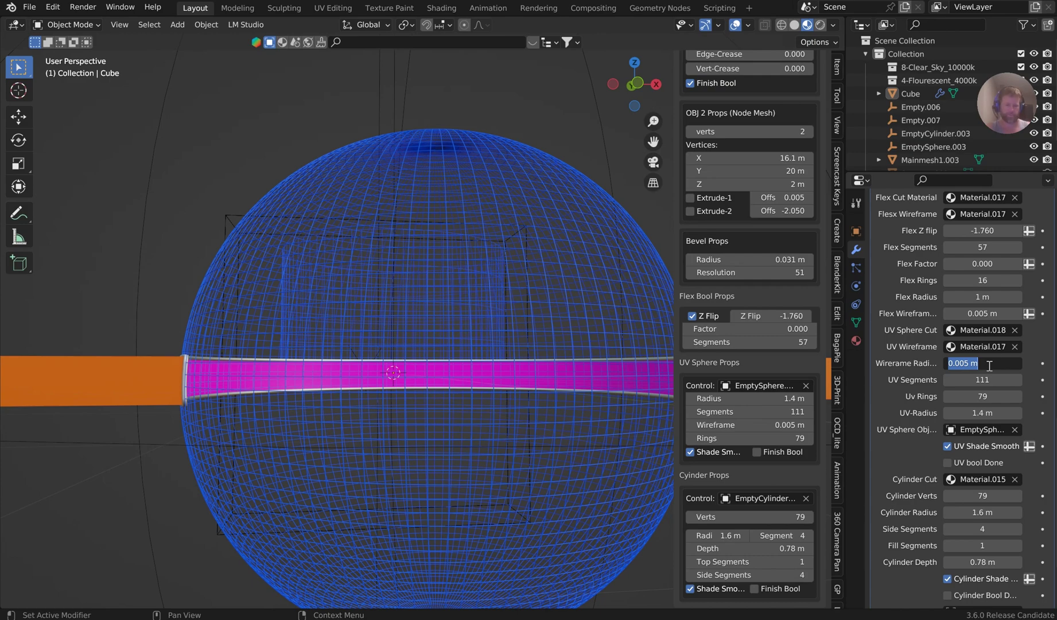
key("BackSpace")
type(".1")
key("Return")
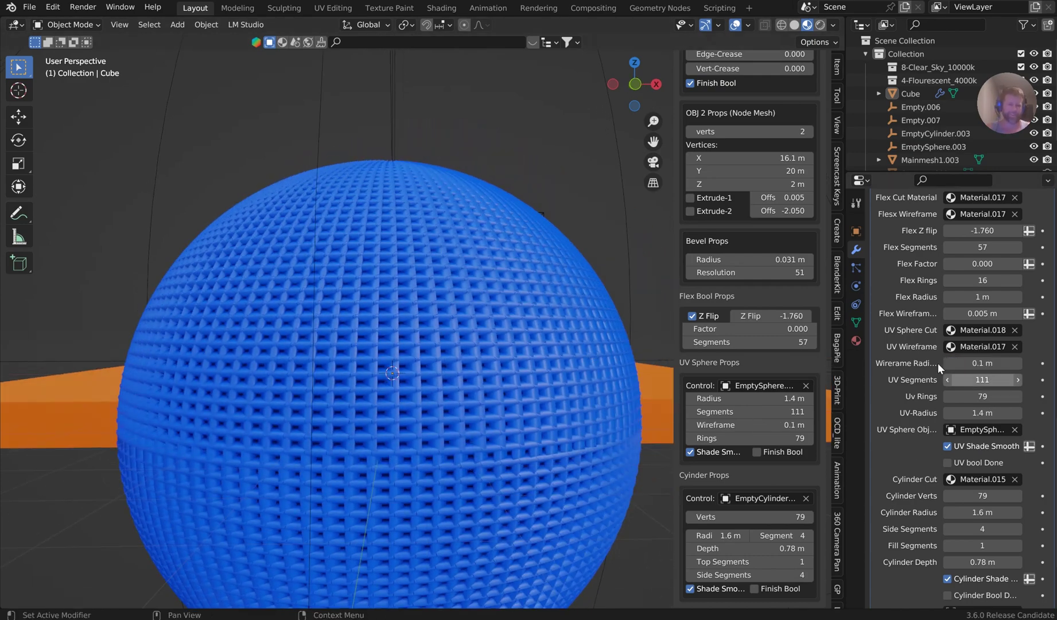
middle_click_drag(548, 301, 539, 344)
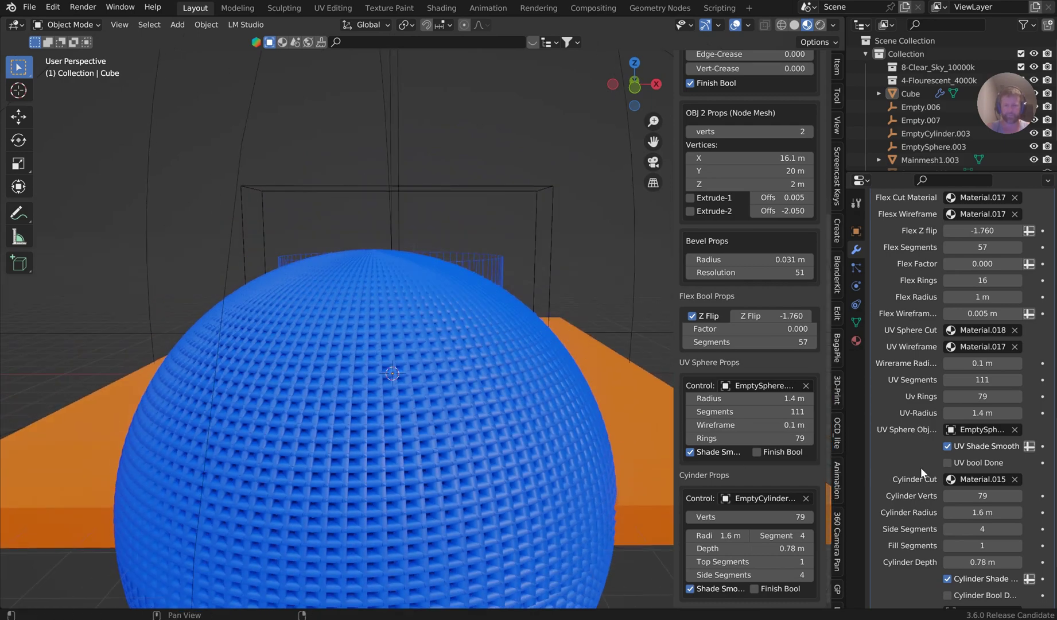
left_click(996, 364)
type(".002")
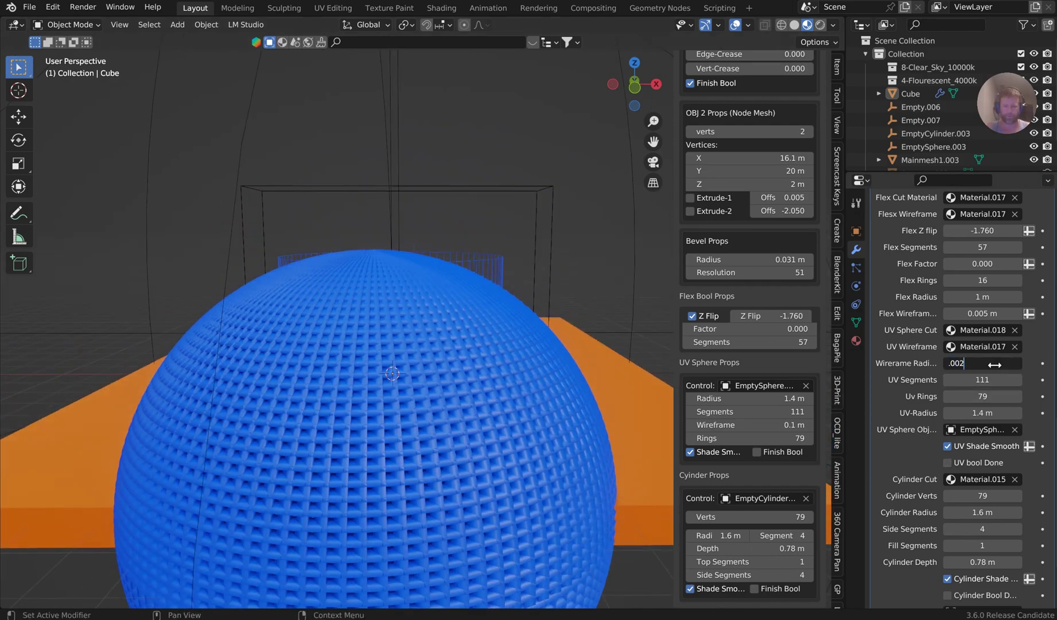
key("Return")
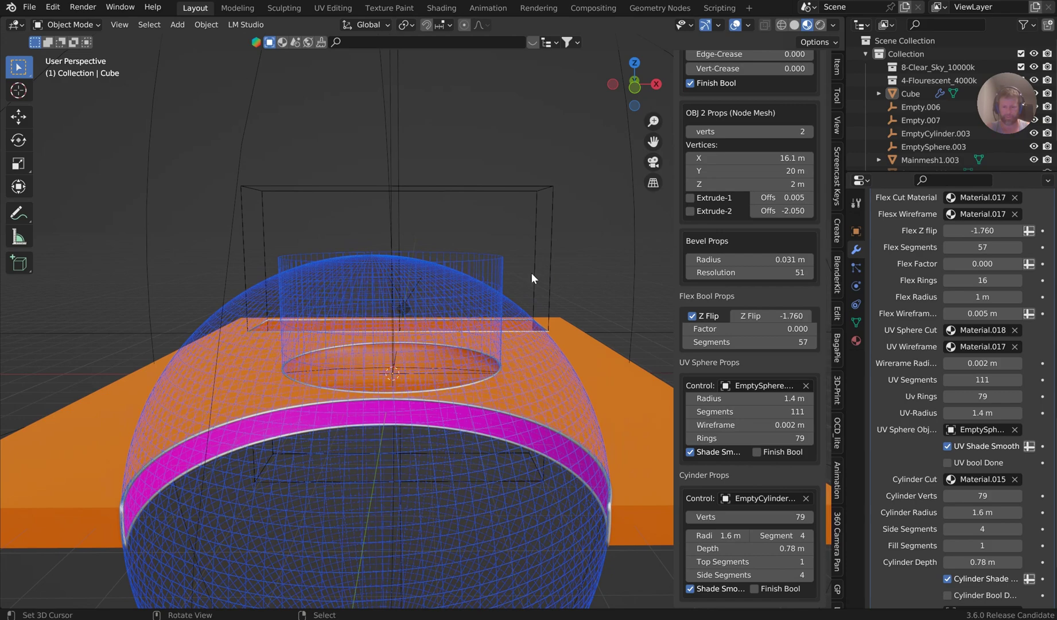
middle_click_drag(530, 272, 523, 356)
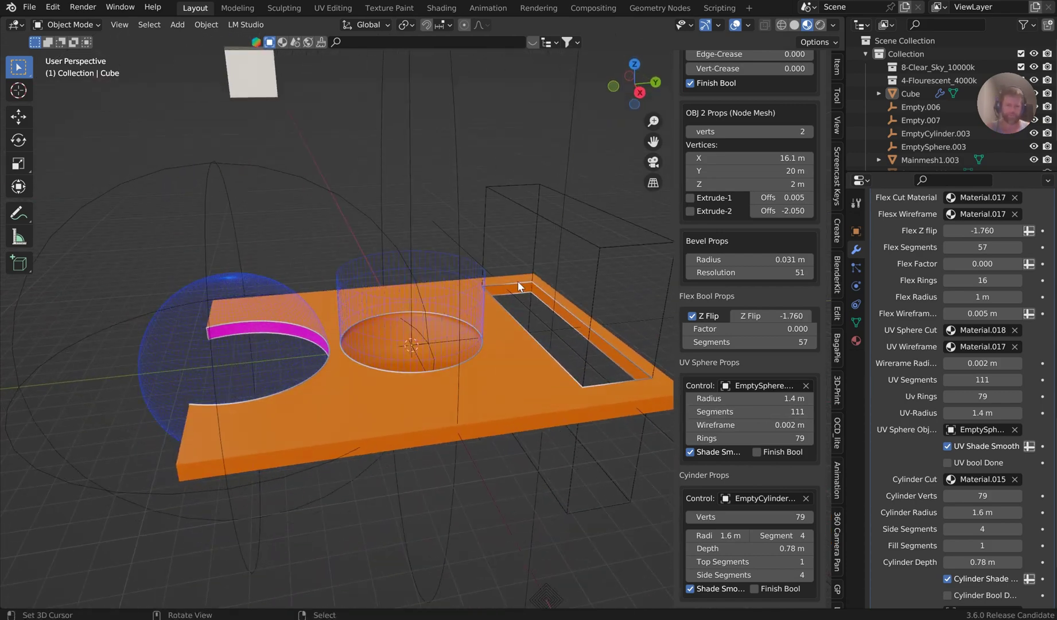
Switch the viewport to Solid shading and view the grey plate's sphere bite and wireframe lattice from above.
middle_click_drag(518, 280, 533, 335)
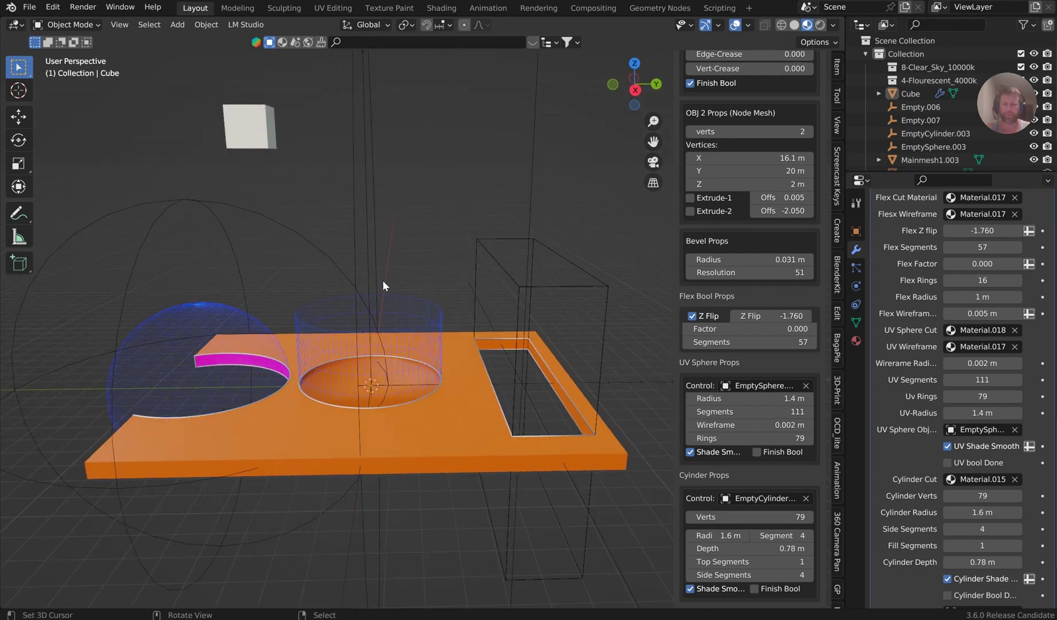
middle_click_drag(285, 296, 547, 407)
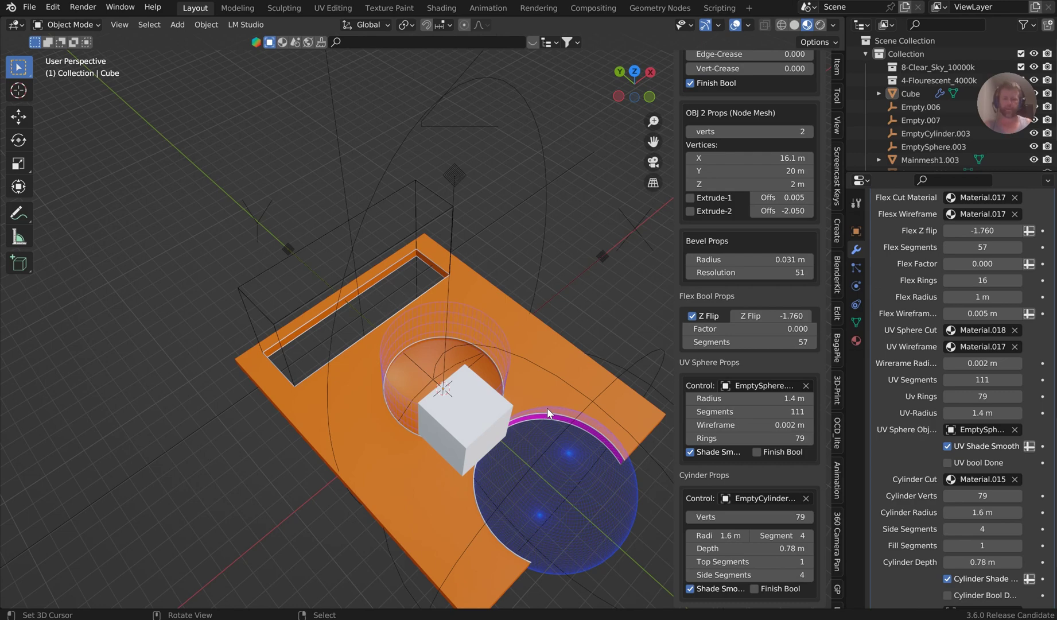
middle_click_drag(497, 375, 490, 331)
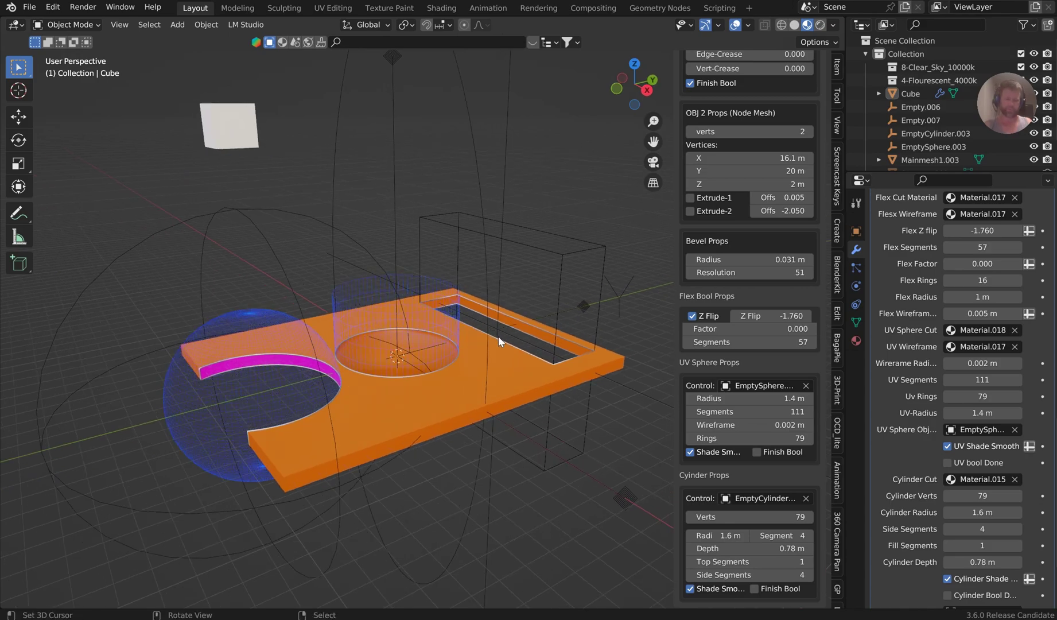
left_click(794, 24)
scroll(564, 136, "up", 6)
scroll(540, 152, "down", 4)
mouse_move(509, 165)
middle_mouse_down()
mouse_move(443, 187)
mouse_move(438, 206)
mouse_move(378, 218)
mouse_move(482, 217)
mouse_move(460, 218)
mouse_move(526, 274)
middle_mouse_up()
scroll(456, 189, "up", 5)
scroll(482, 217, "down", 5)
middle_click_drag(604, 205, 569, 229)
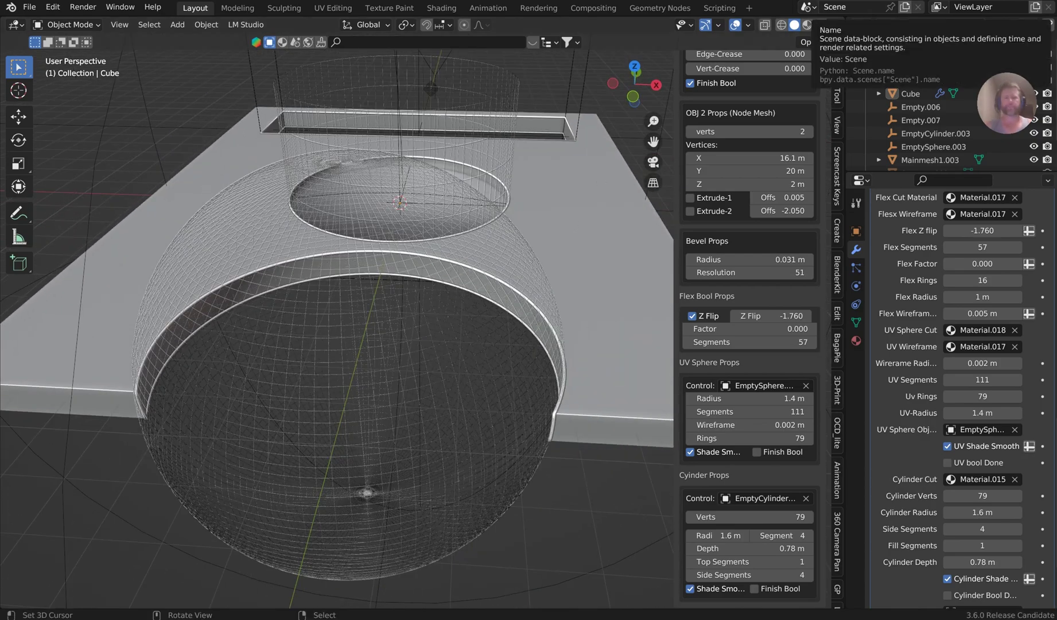